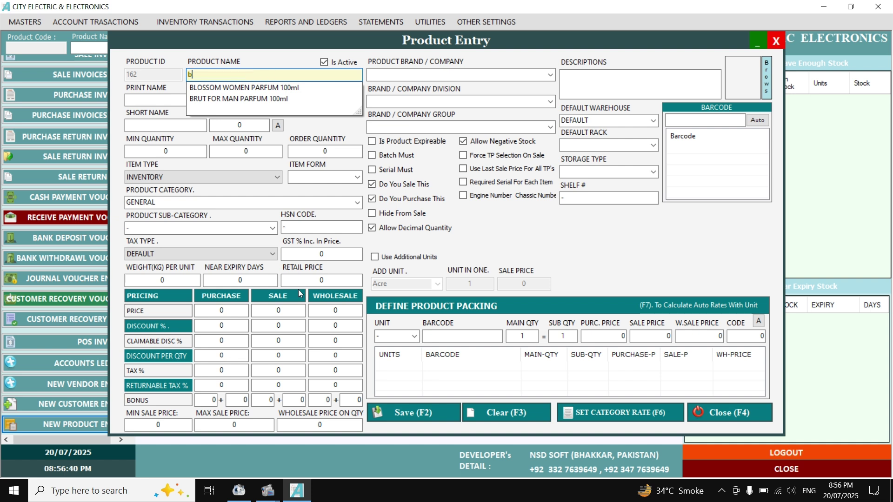
Enter a BUTTON product with .Pc packing, then clear the form without saving it.
type("BUTOON")
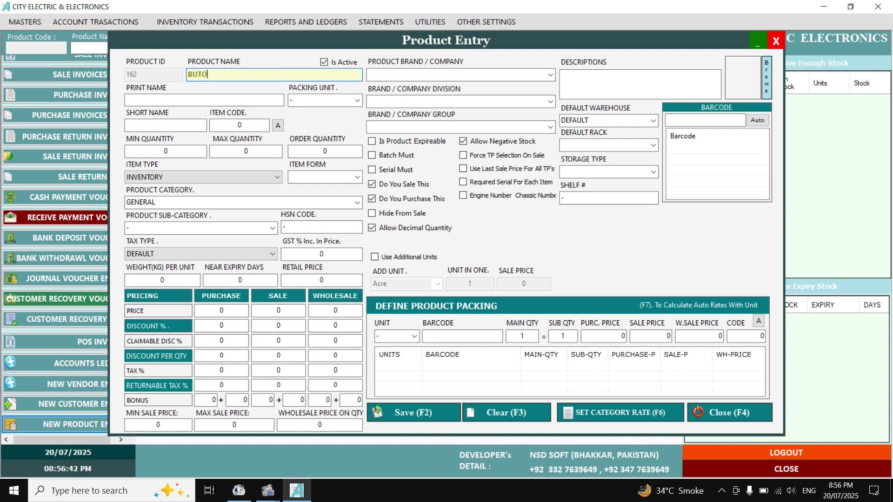
key("BackSpace")
key("BackSpace")
key("BackSpace")
type("TON")
key("Return")
key("Return")
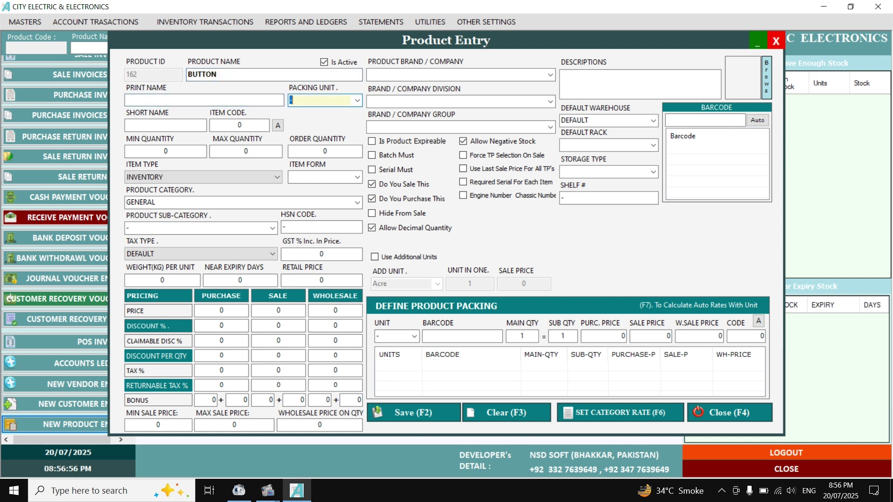
key("Down")
key("Down")
key("Up")
key("Return")
key("Return")
key("Return")
key("Return")
key("Return")
key("Return")
key("Return")
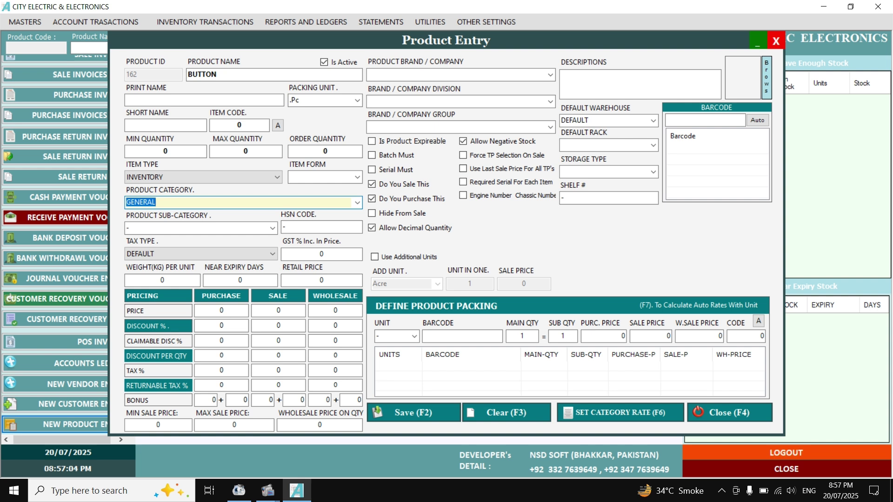
key("Return")
key("Return")
key("Return")
key("Return")
key("Return")
key("Return")
key("Return")
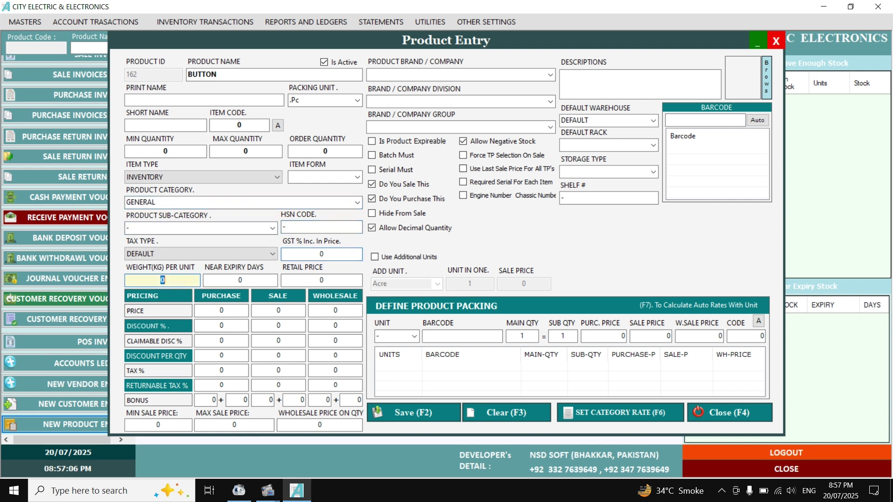
key("Return")
key("Return")
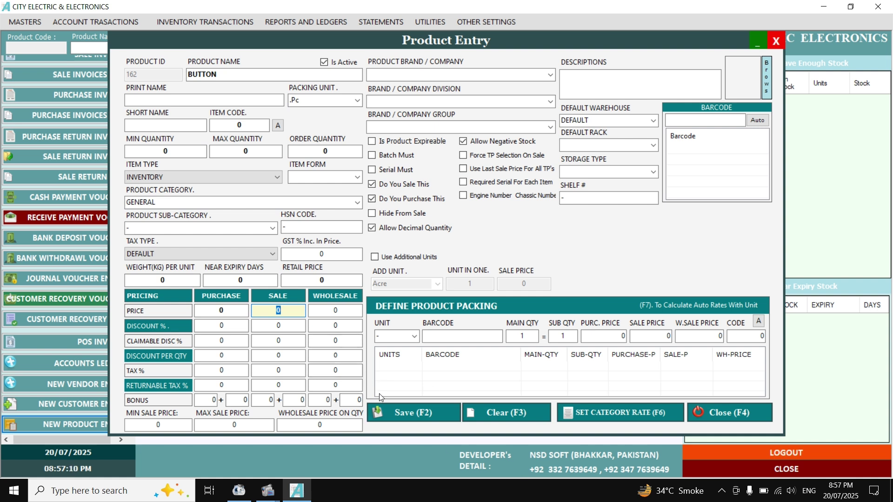
left_click(533, 424)
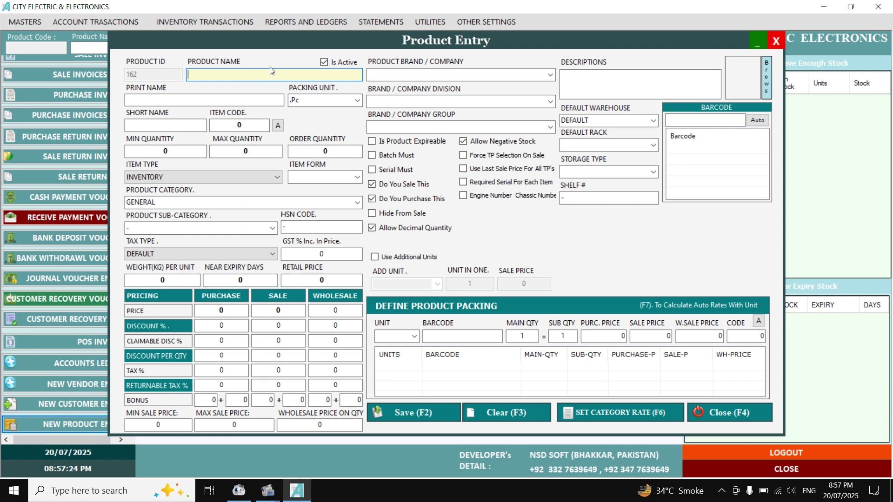
Name the new product 7/29 CABLE with Meter as its packing unit.
type("7/29 CABLE")
key("Return")
key("Return")
type("ME")
key("Down")
key("Return")
key("Return")
key("Return")
key("Return")
key("Return")
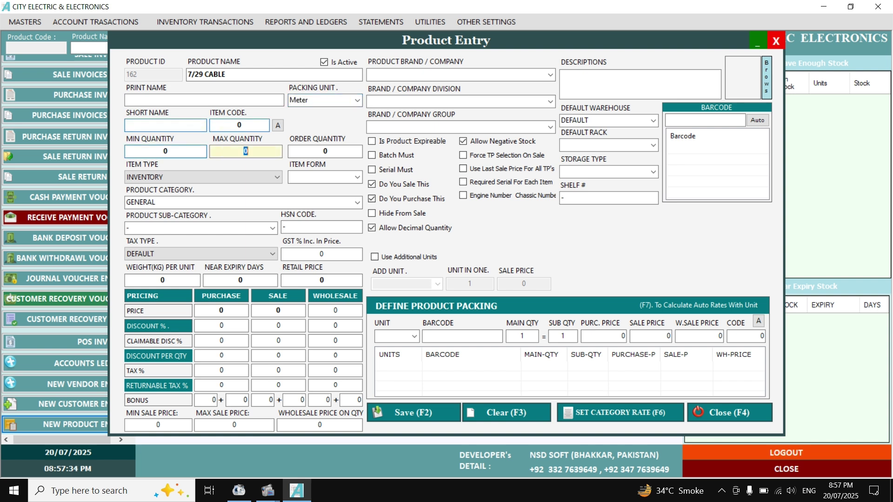
key("Return")
key("Return")
key("Return")
key("Return")
key("Return")
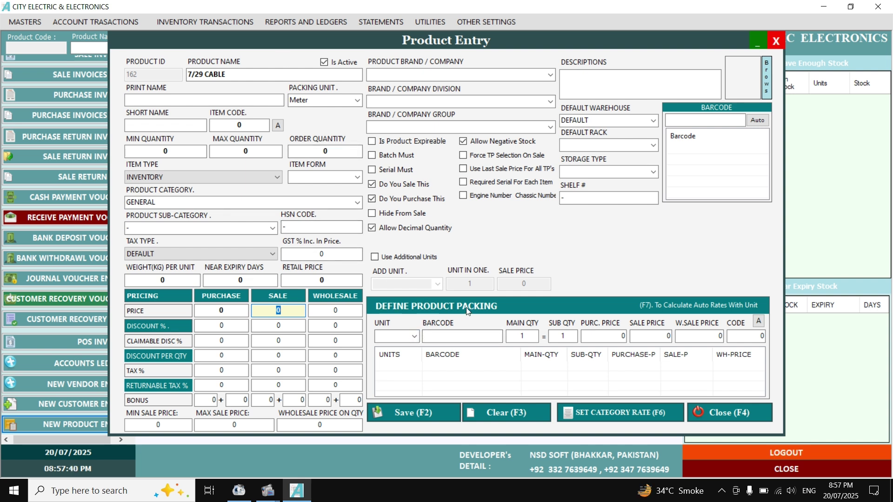
Add a Coil packing with main quantity 97, then close Product Entry.
left_click(414, 336)
left_click(402, 374)
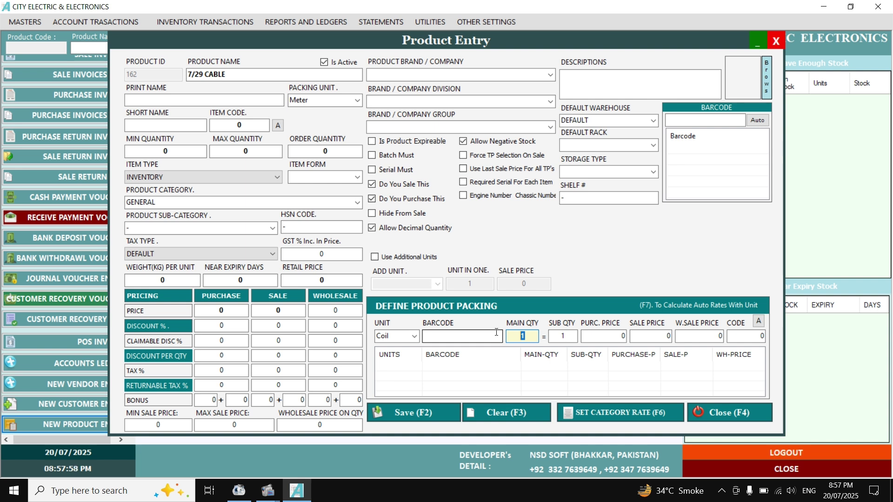
type("97")
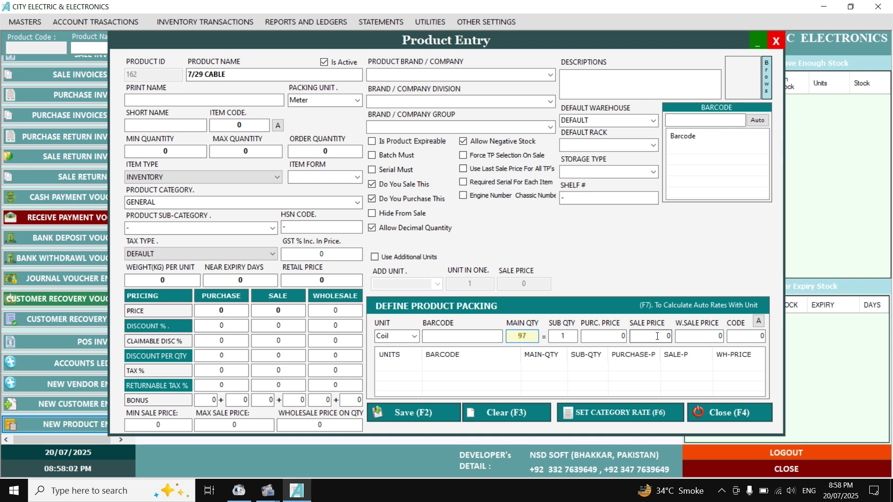
left_click(612, 333)
key("Return")
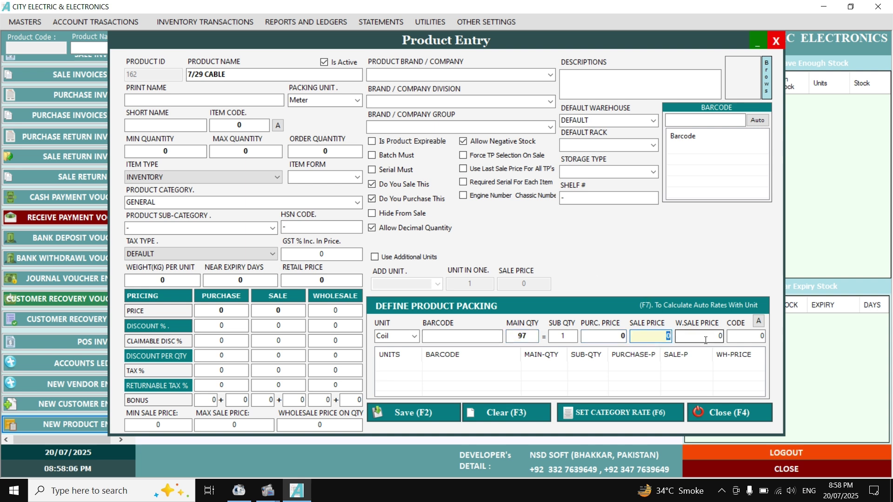
key("Return")
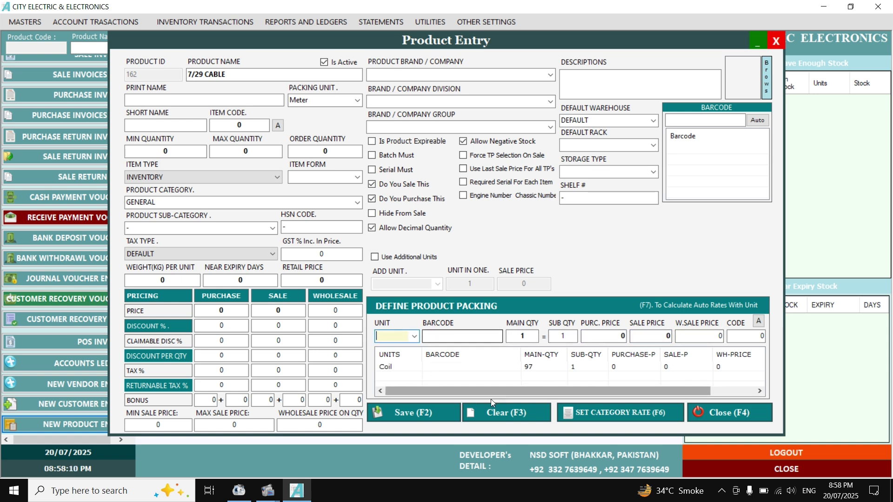
left_click(708, 414)
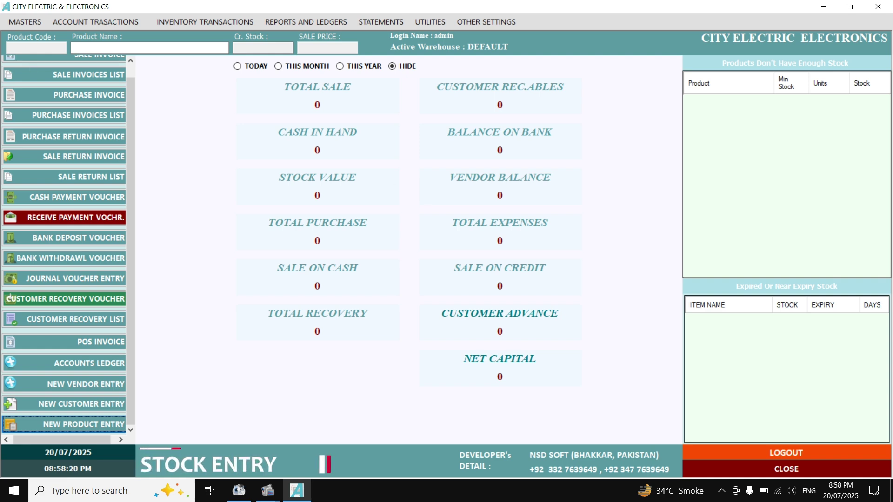
left_click(61, 98)
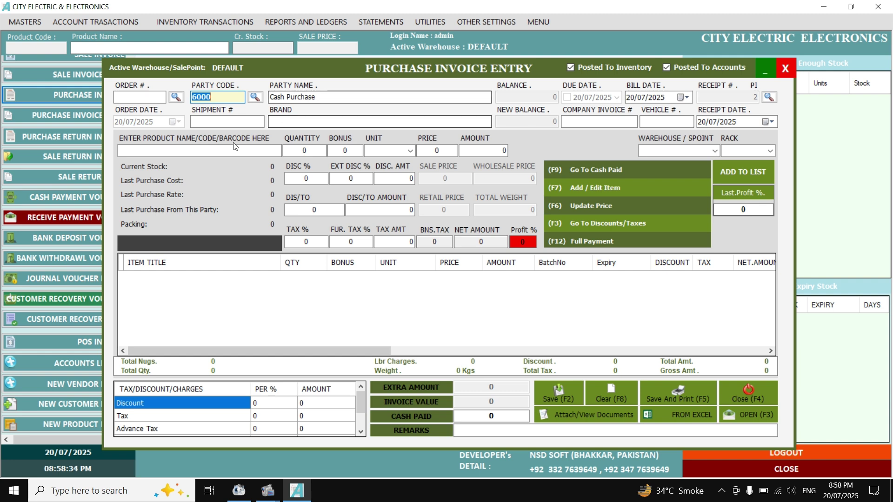
left_click(310, 95)
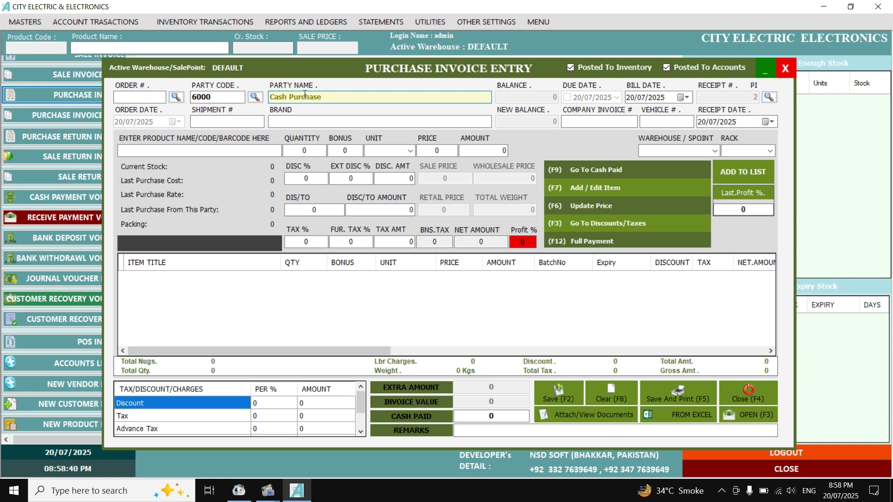
left_click_drag(320, 99, 270, 99)
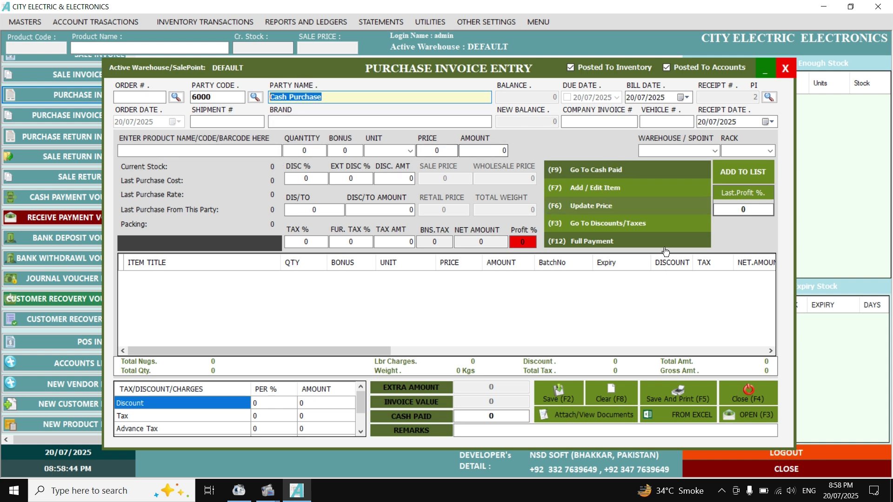
left_click(769, 400)
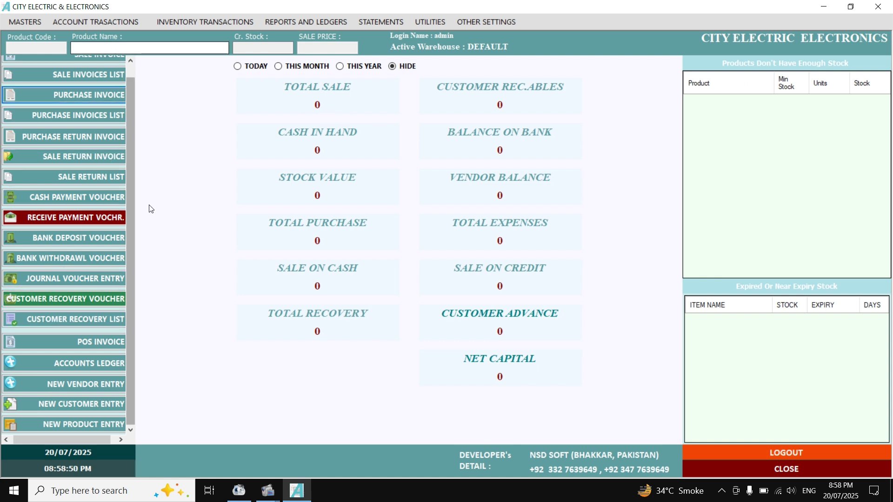
Save a new vendor titled CITY ELECTRIC STORE and close Vendor Entry.
left_click(108, 380)
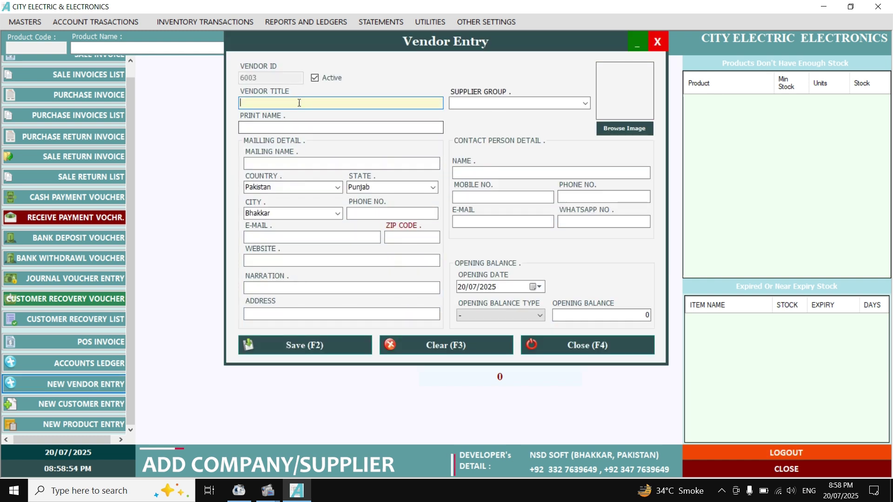
type("CITY ELEA")
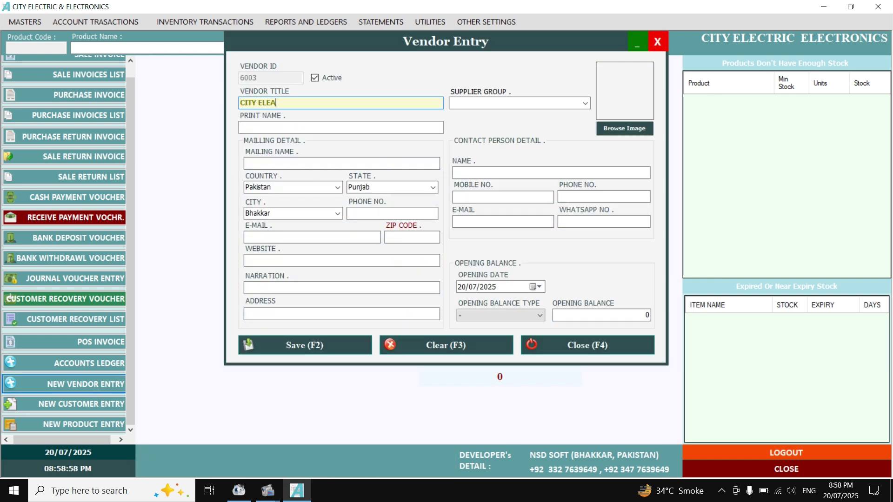
key("BackSpace")
type("CTRIC STORE")
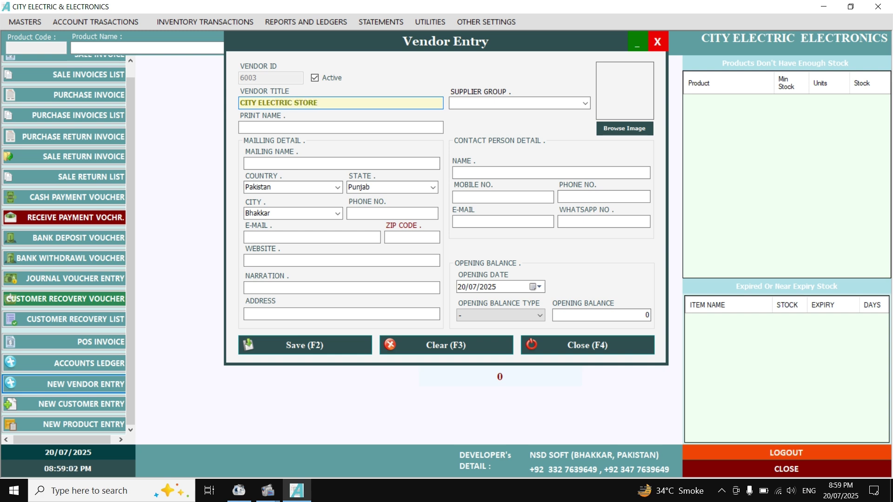
key("F2")
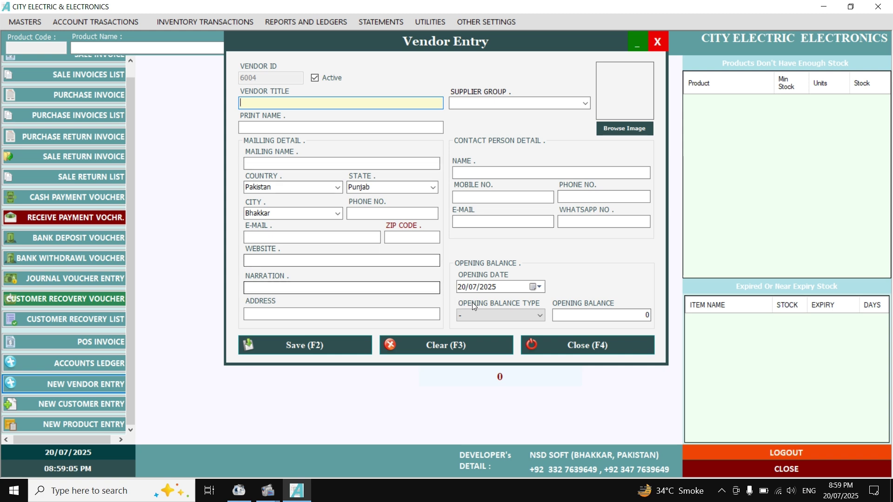
left_click(579, 351)
scroll(43, 109, "up", 1)
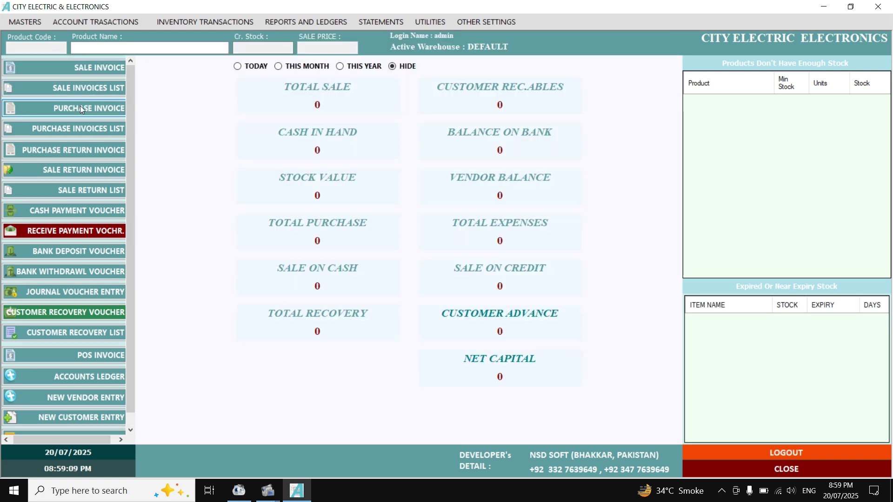
Open a new purchase invoice with CITY ELECTRIC STORE as the supplier.
left_click(80, 108)
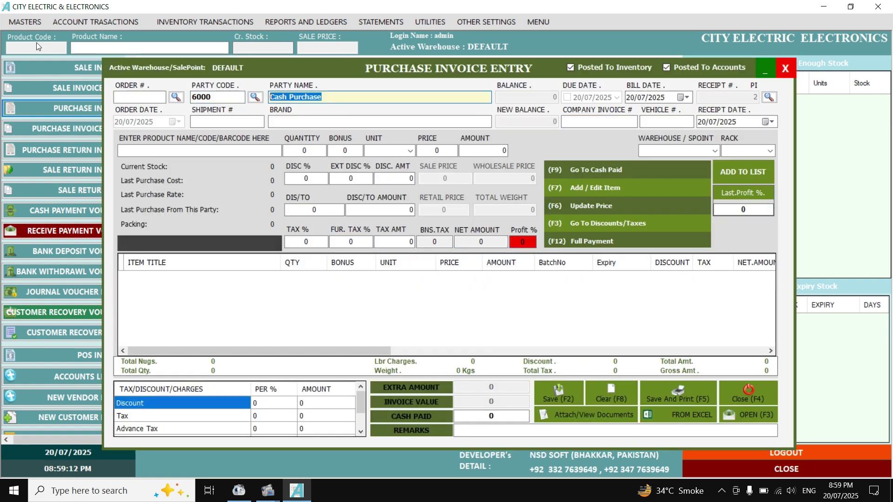
type("C")
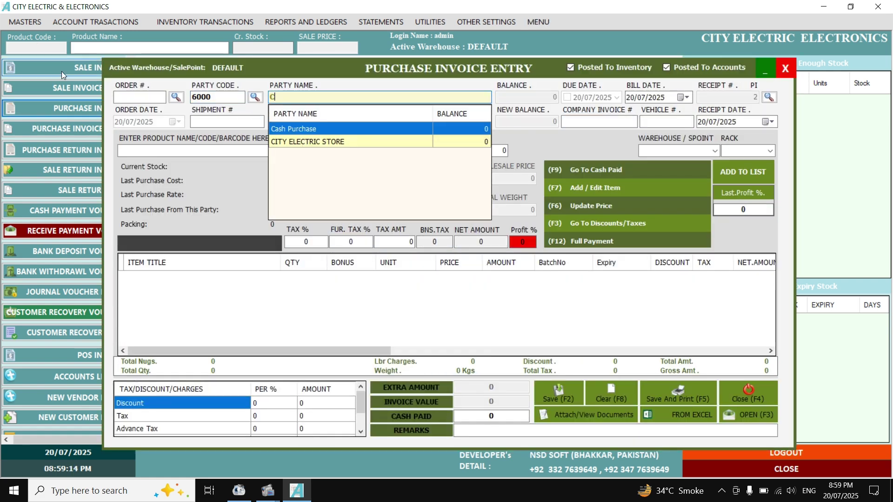
left_click(315, 143)
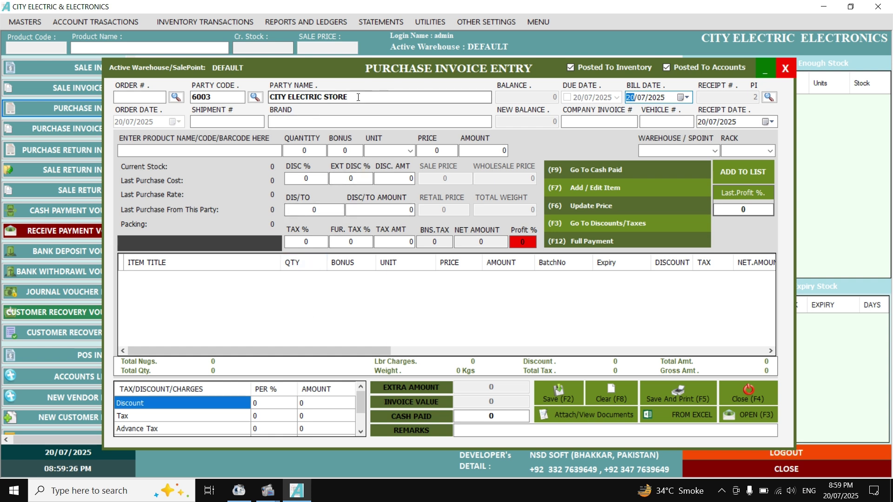
Load AXE DARK B/S 150ml onto the invoice line at price 552.
left_click(264, 151)
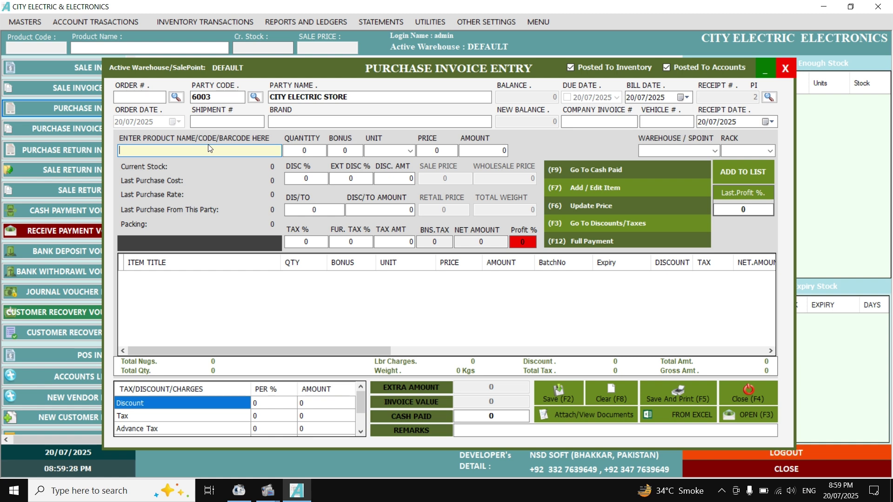
type("7")
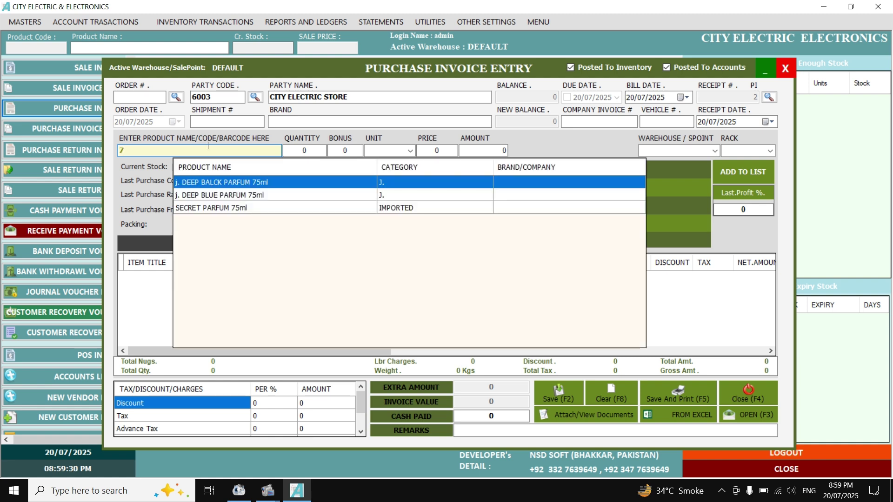
key("BackSpace")
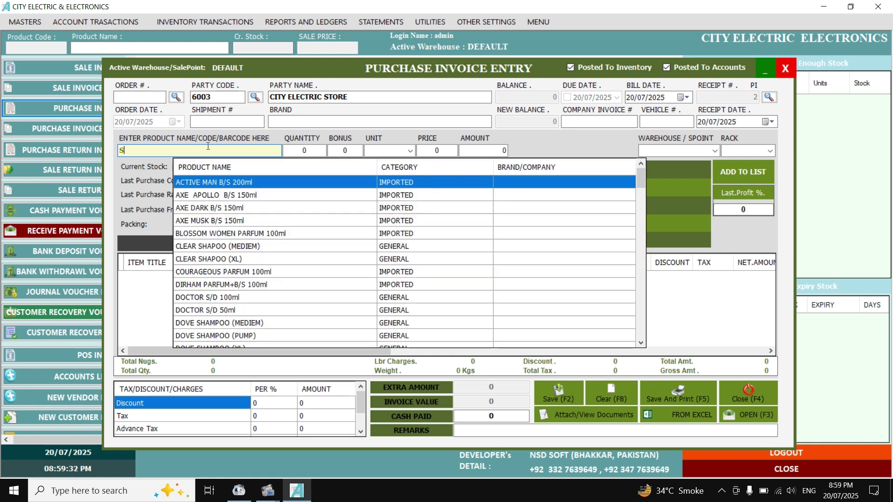
type("A")
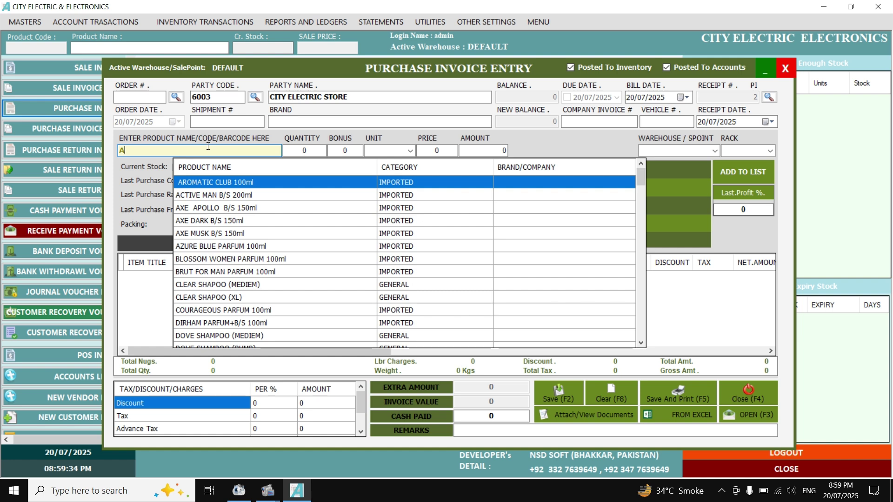
key("Down")
key("Down")
key("Down")
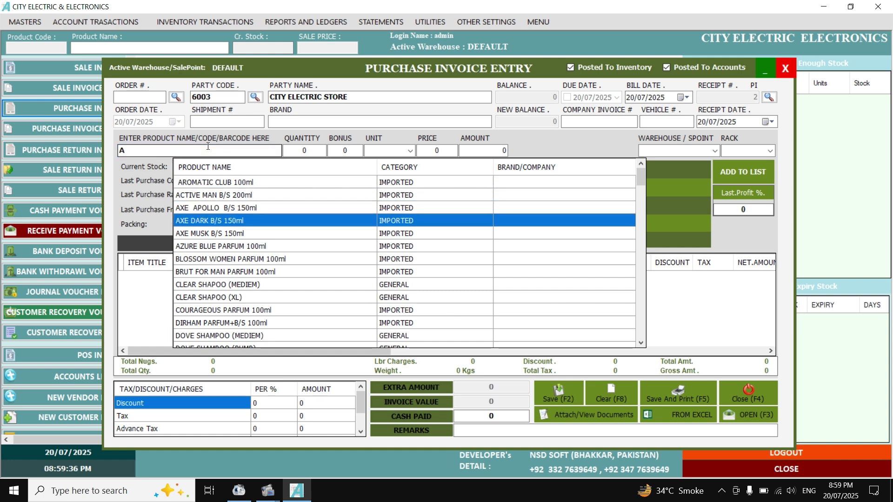
key("Return")
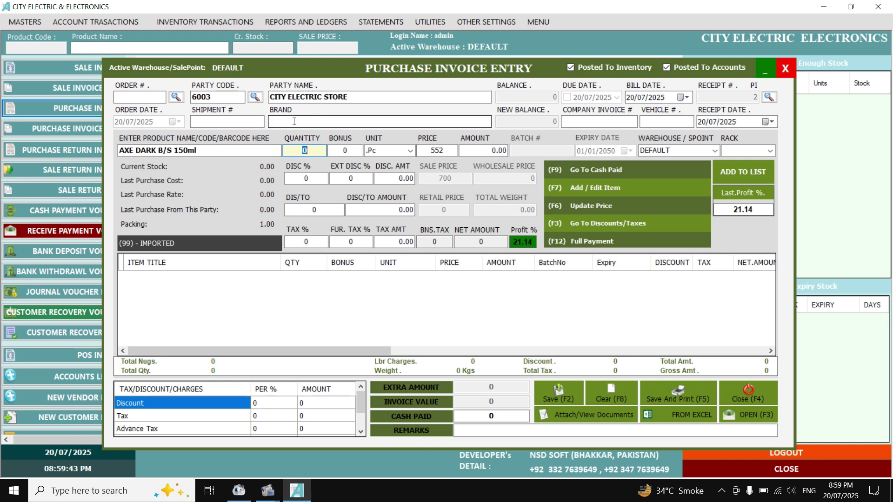
Update AXE DARK B/S 150ml to 560 purchase and 720 sale, then add 10 to the invoice.
type("10")
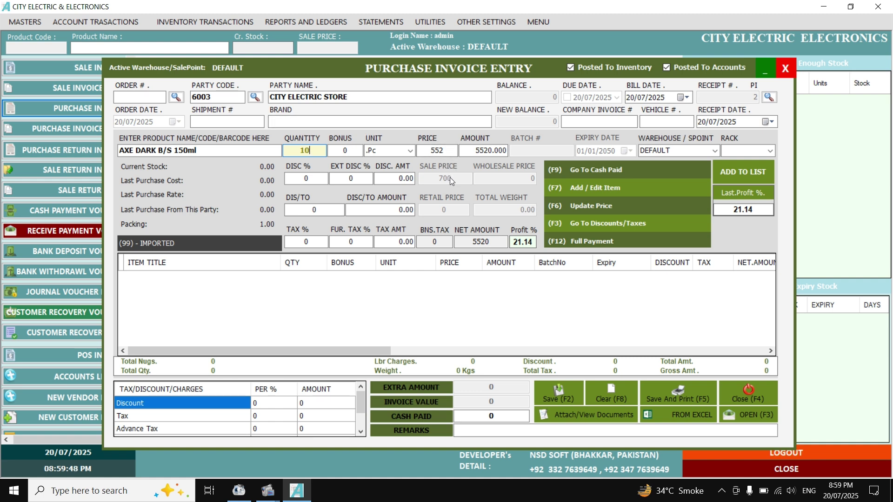
left_click(565, 208)
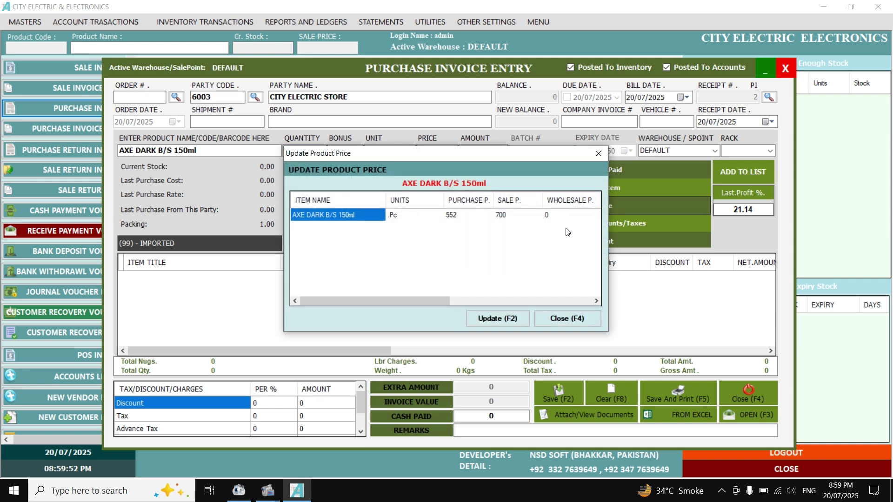
left_click(450, 214)
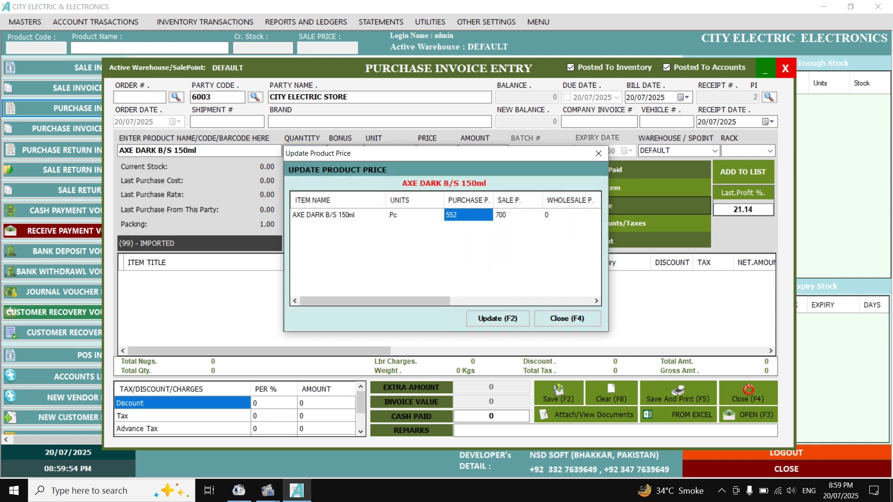
type("560")
left_click(518, 215)
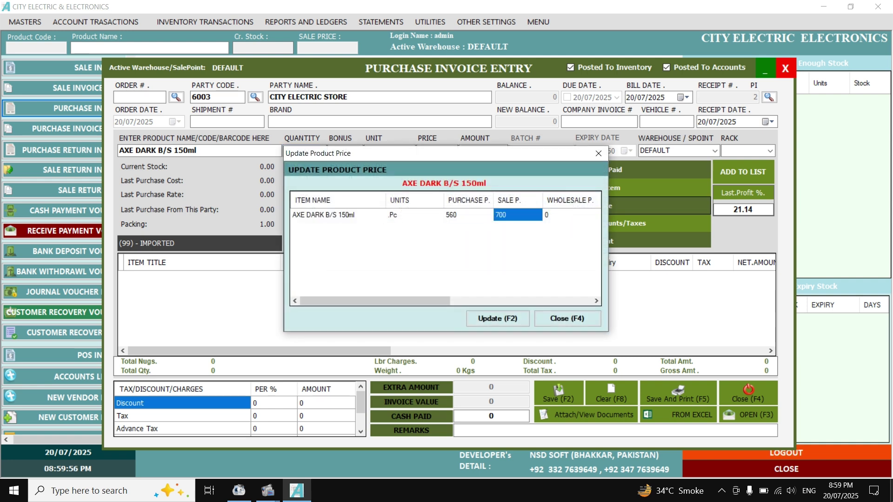
type("720")
key("Return")
left_click(496, 321)
left_click(435, 153)
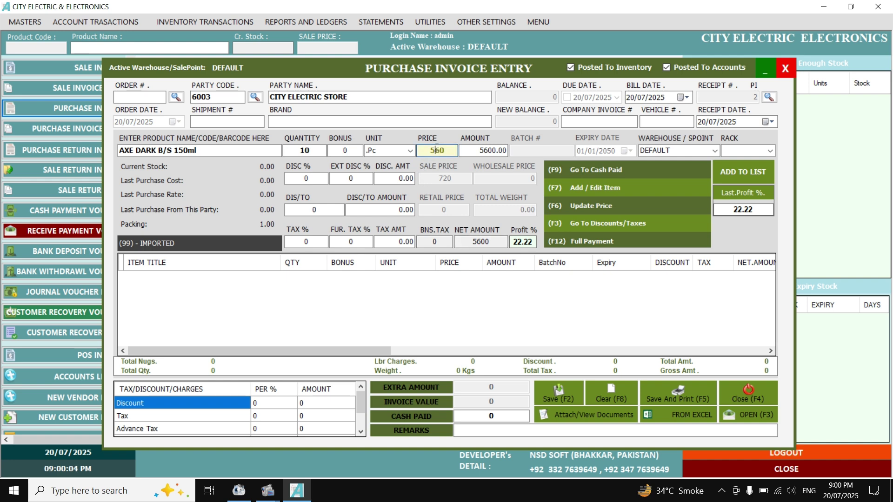
key("Return")
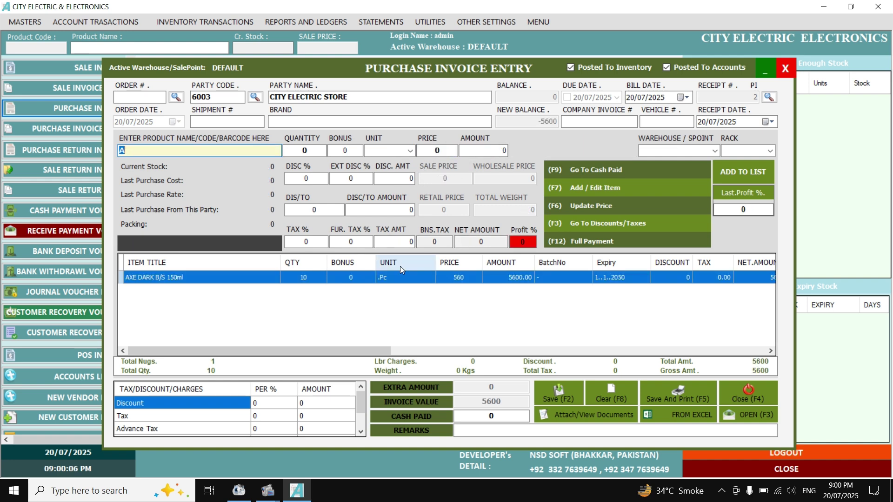
Add 10 CLEAR SHAPOO (MEDIEM) at 410 to the purchase invoice.
type("A")
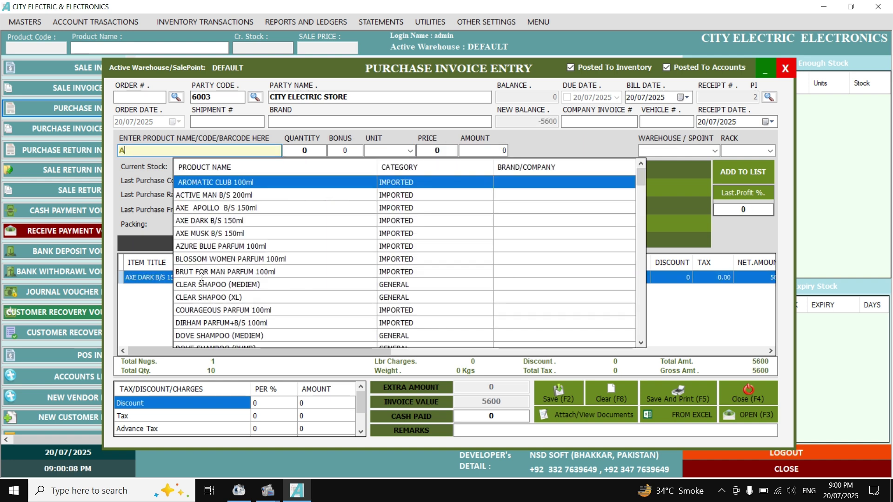
left_click(201, 284)
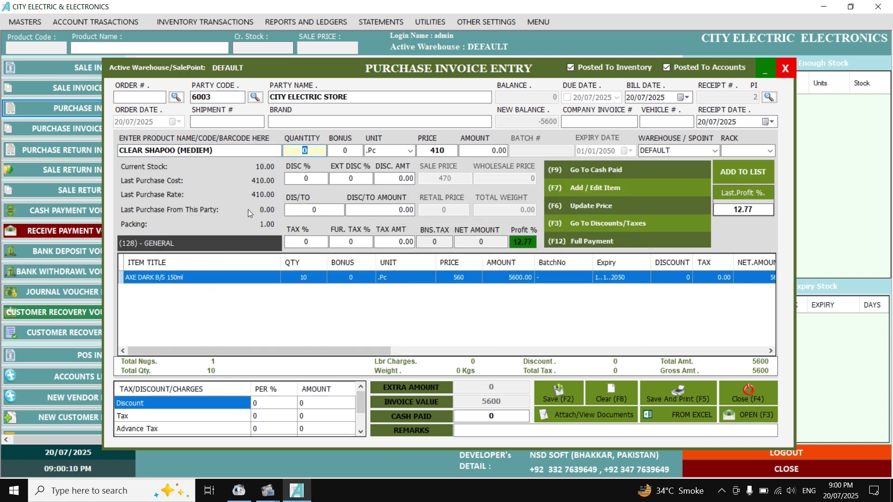
type("10")
key("Return")
key("Return")
key("Return")
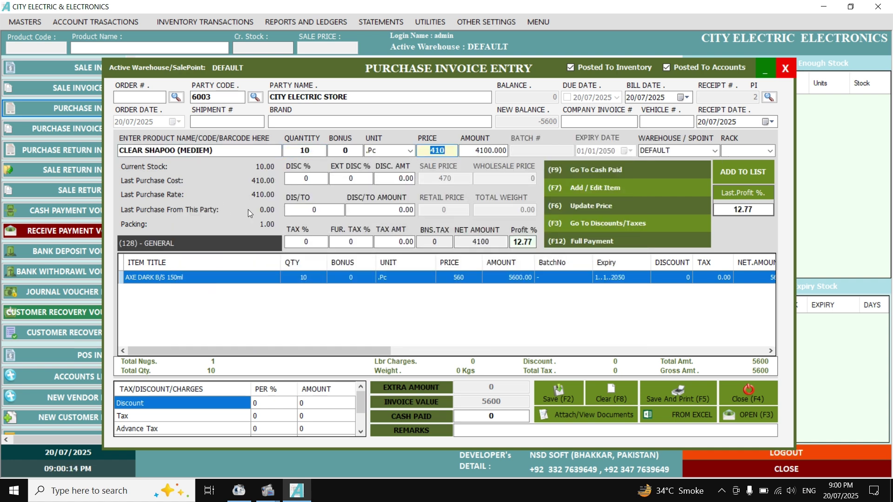
key("Return")
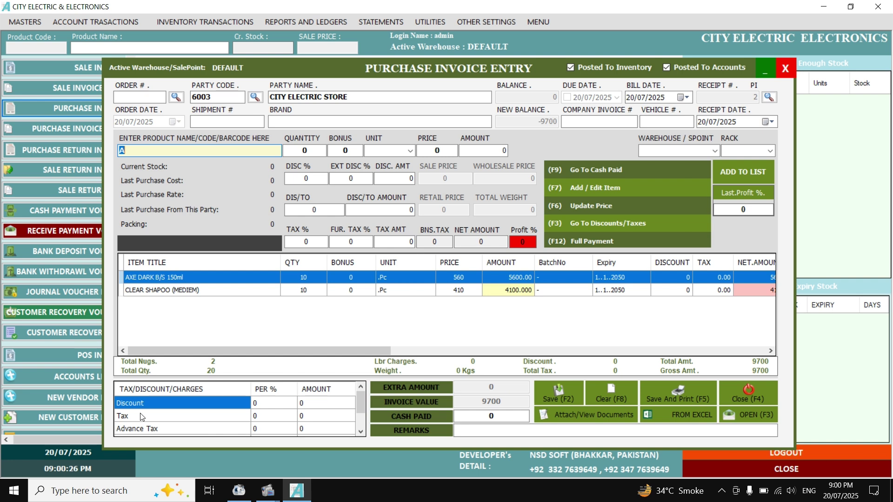
Apply a flat 200 discount to the purchase invoice instead of a percentage.
left_click(269, 407)
left_click(313, 403)
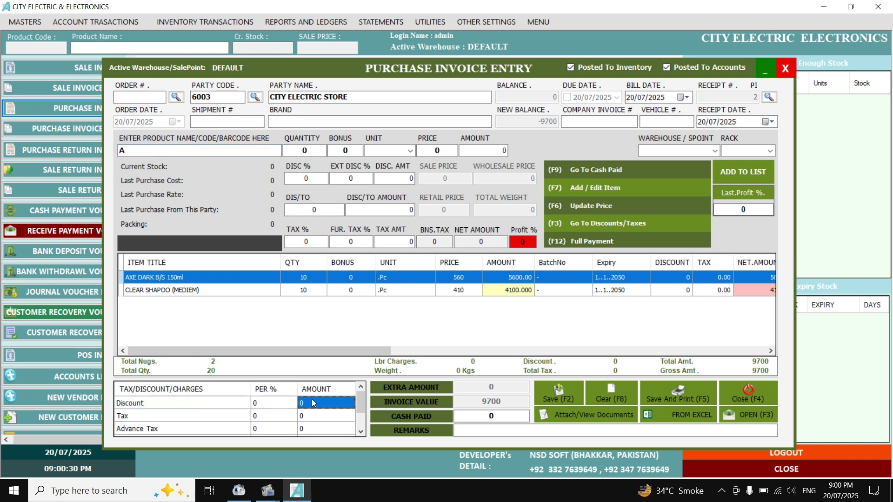
left_click(268, 429)
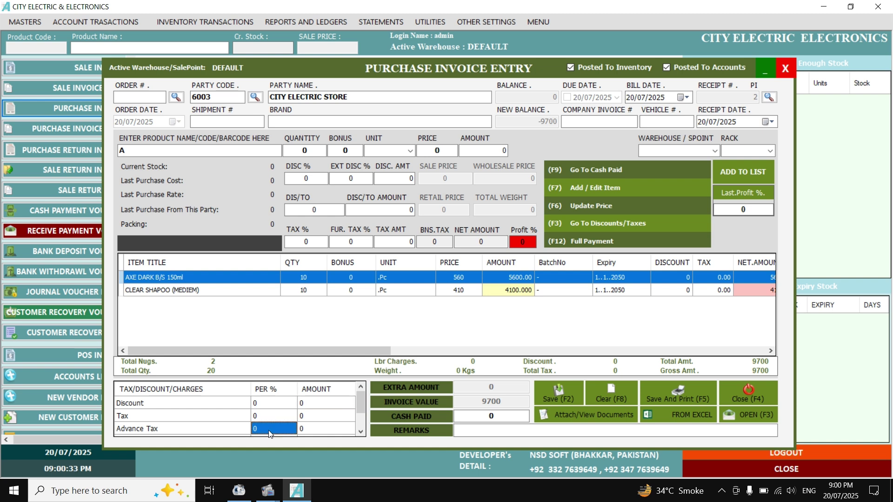
left_click(323, 430)
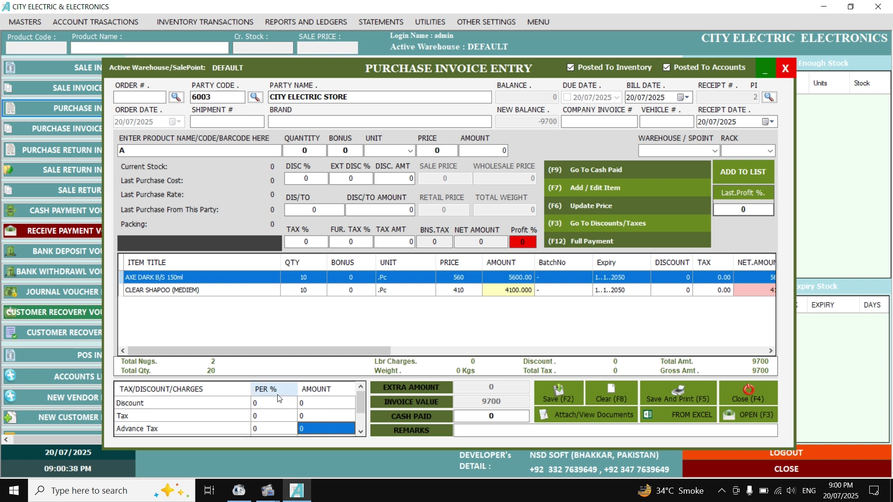
left_click(257, 404)
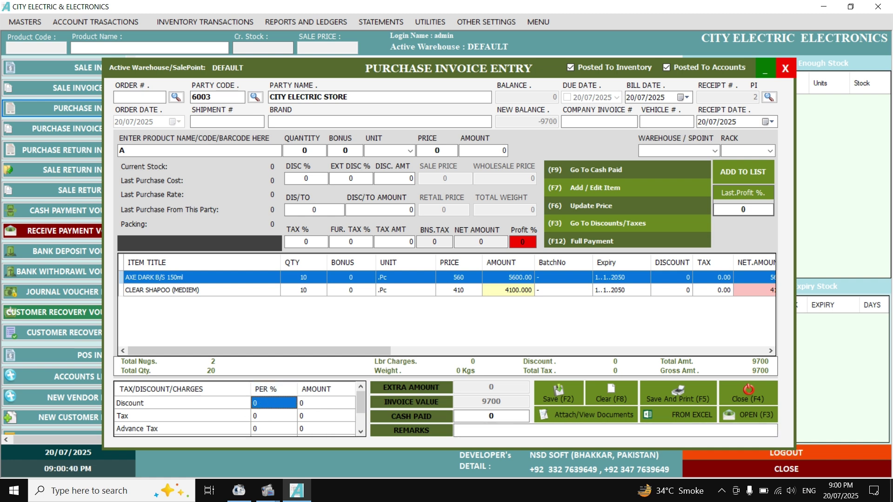
type("5")
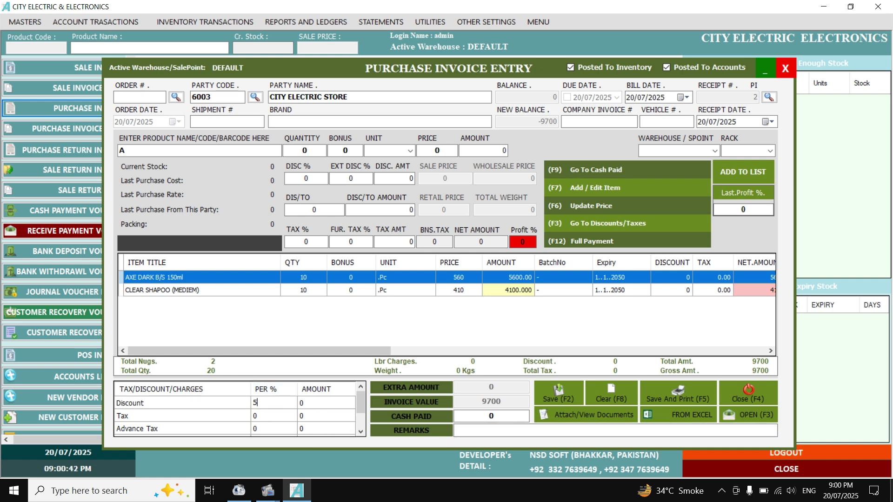
key("Return")
key("Return")
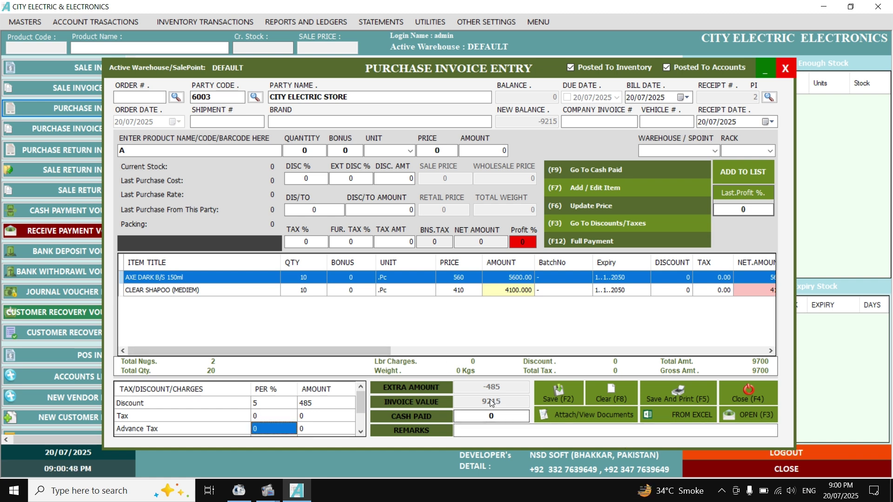
left_click(264, 405)
type("0")
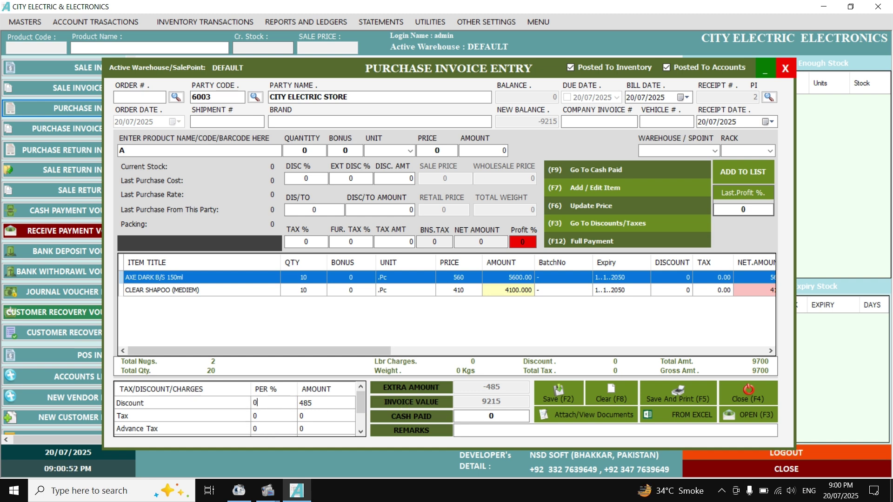
key("Return")
key("Up")
key("Right")
type("2")
key("Return")
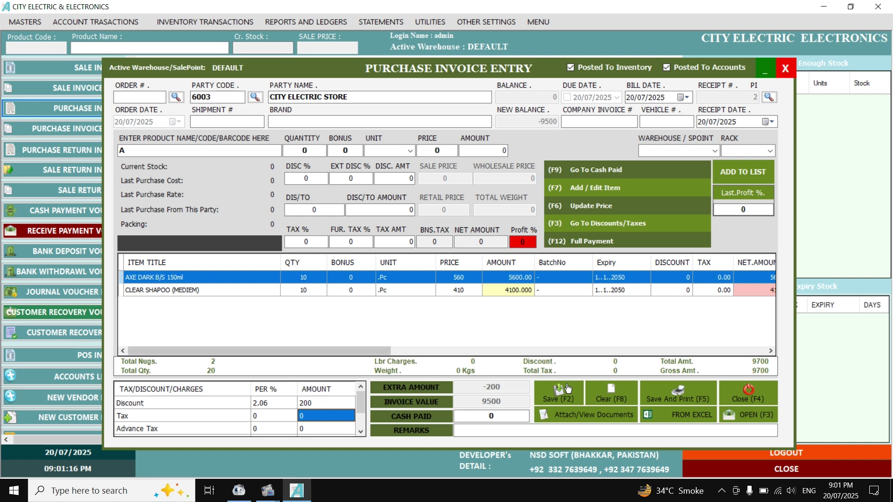
Enter 3000 as cash paid, save the invoice and close it.
left_click(509, 418)
type("3000")
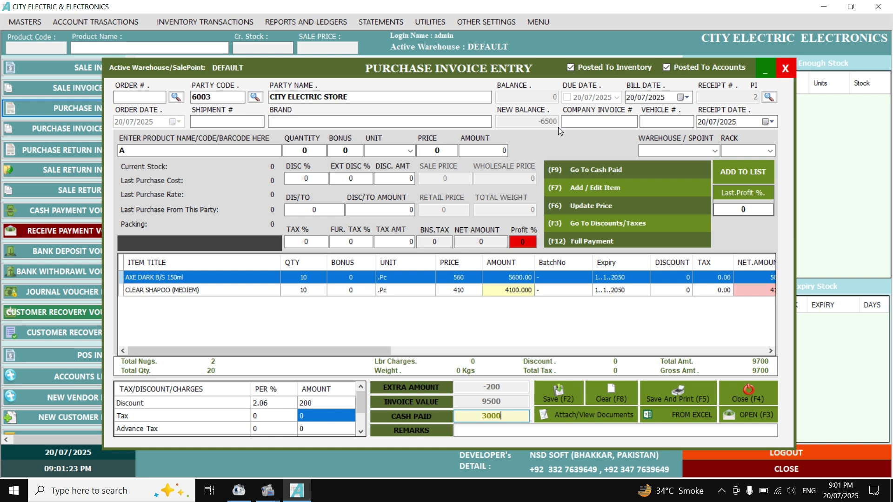
left_click(558, 391)
left_click(749, 393)
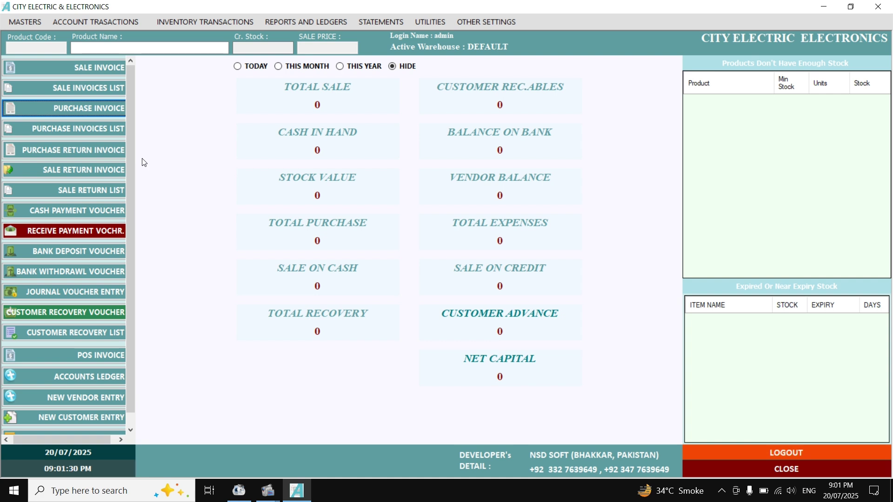
left_click(108, 131)
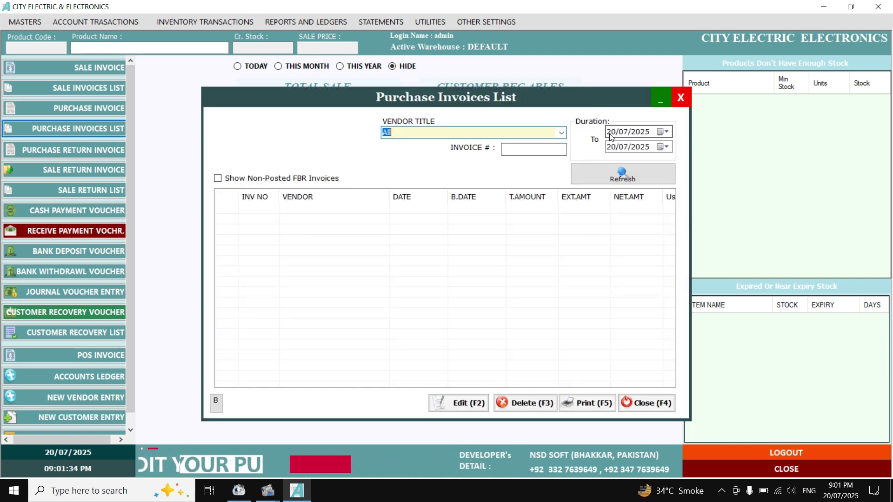
left_click(619, 177)
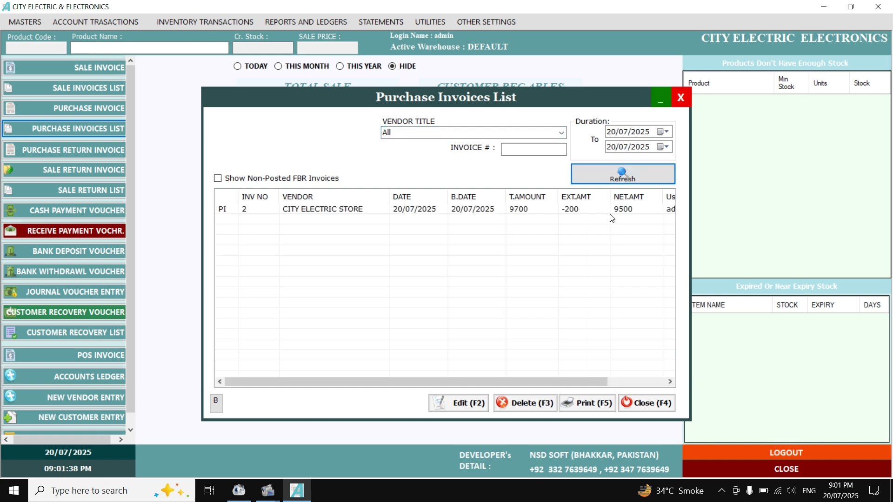
left_click(610, 214)
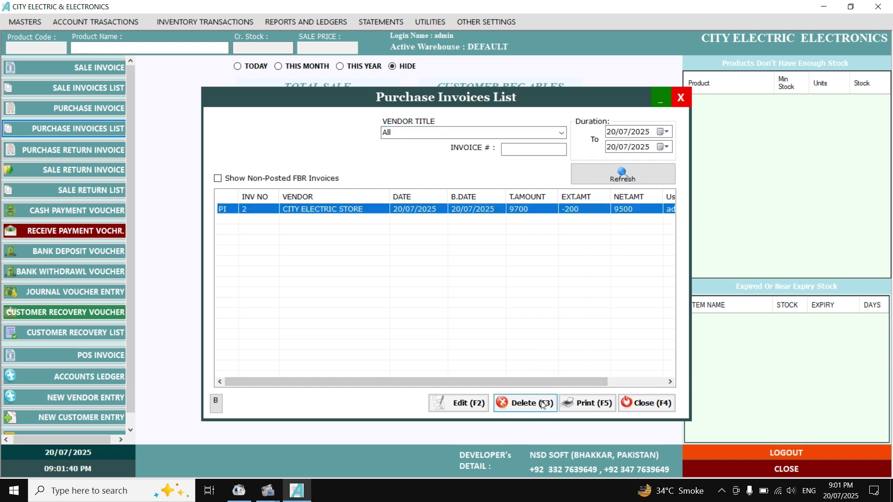
left_click(460, 402)
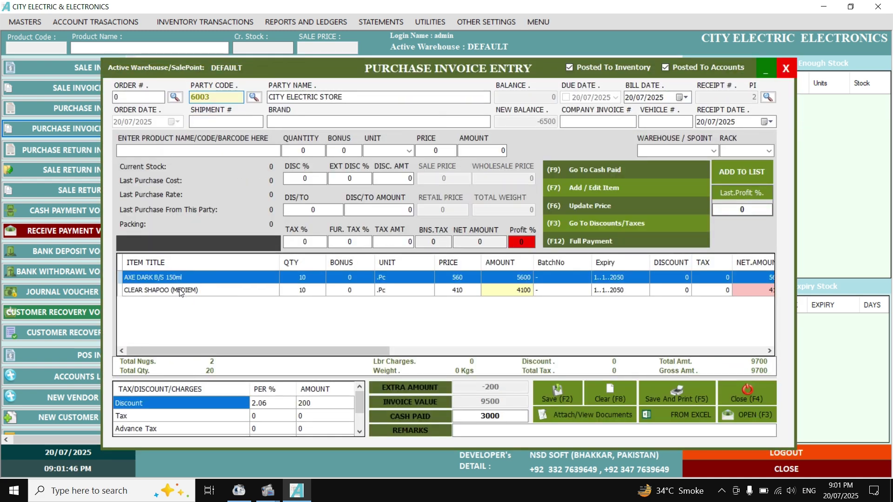
left_click(181, 292)
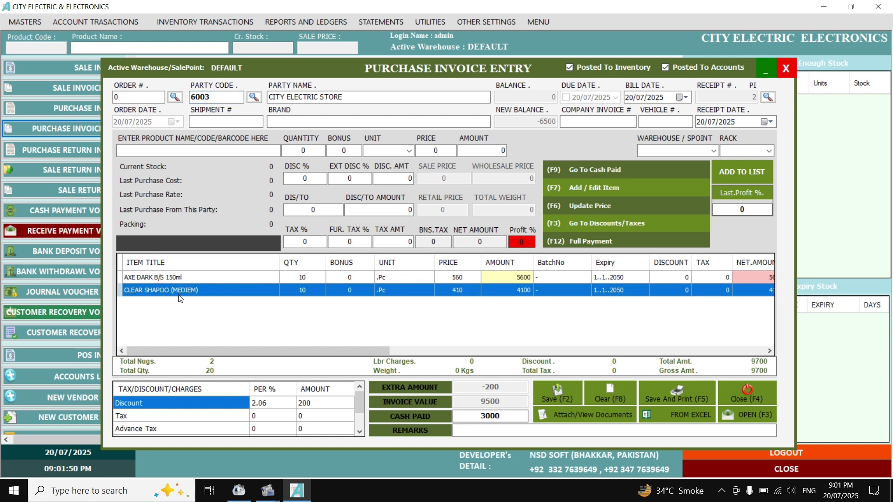
double_click(181, 291)
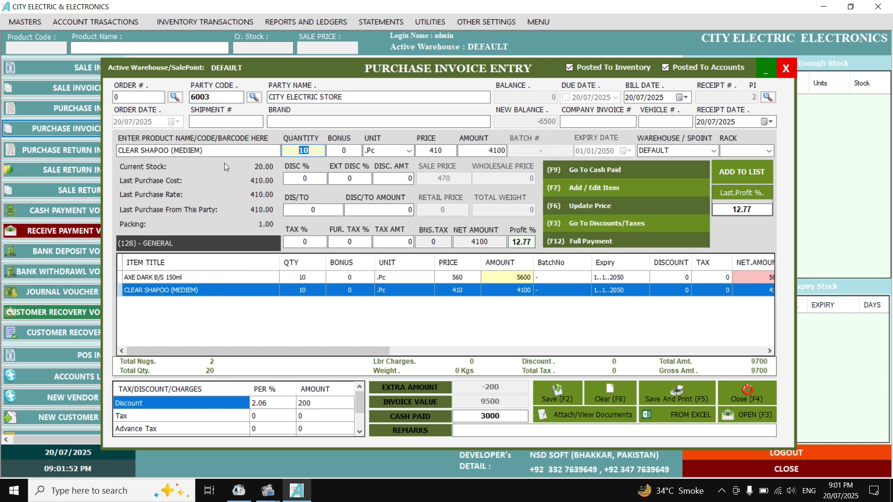
type("12")
key("Return")
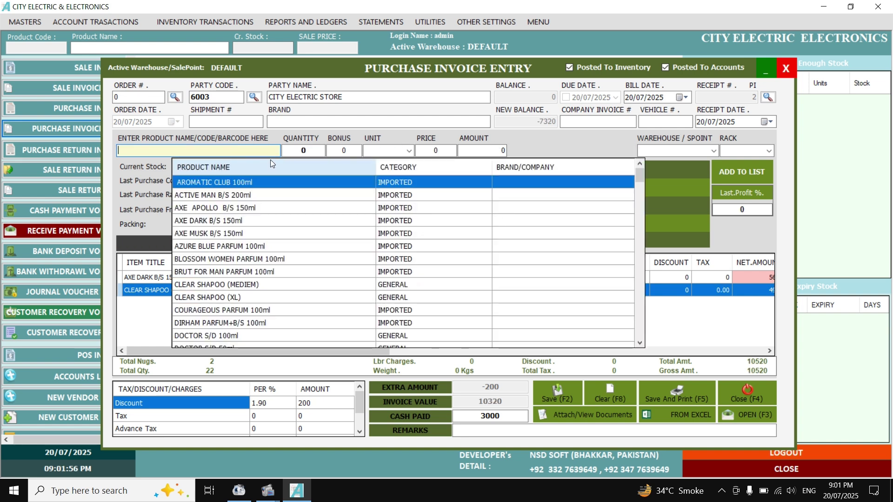
double_click(165, 291)
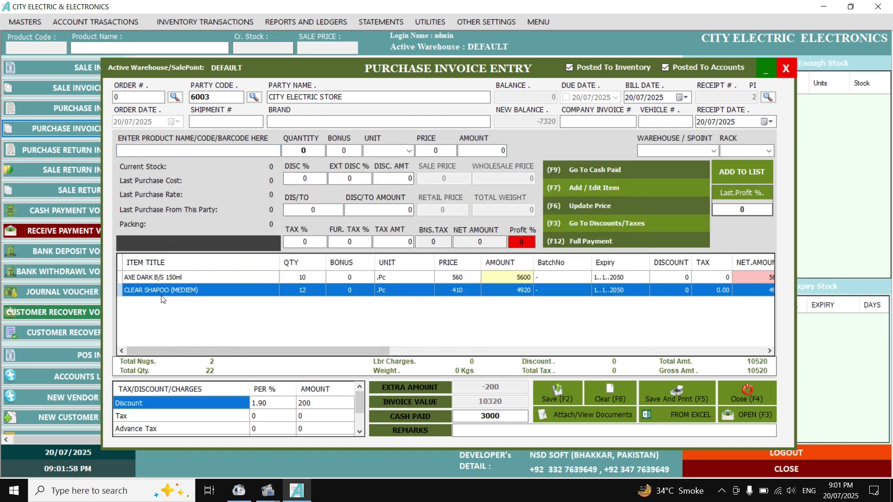
key("BackSpace")
type("0")
key("Return")
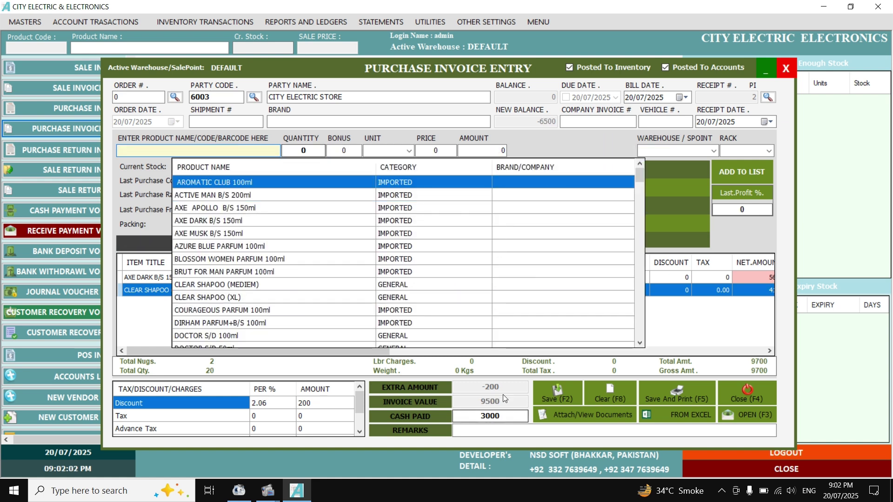
left_click(560, 391)
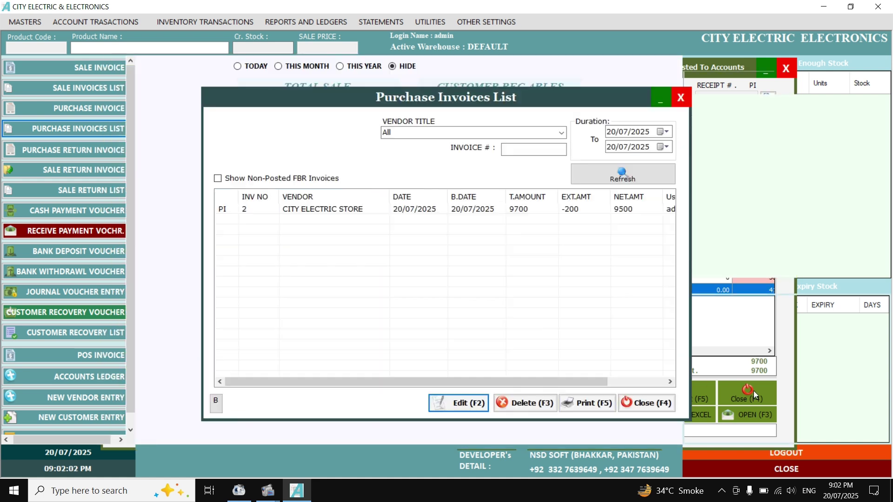
left_click(656, 398)
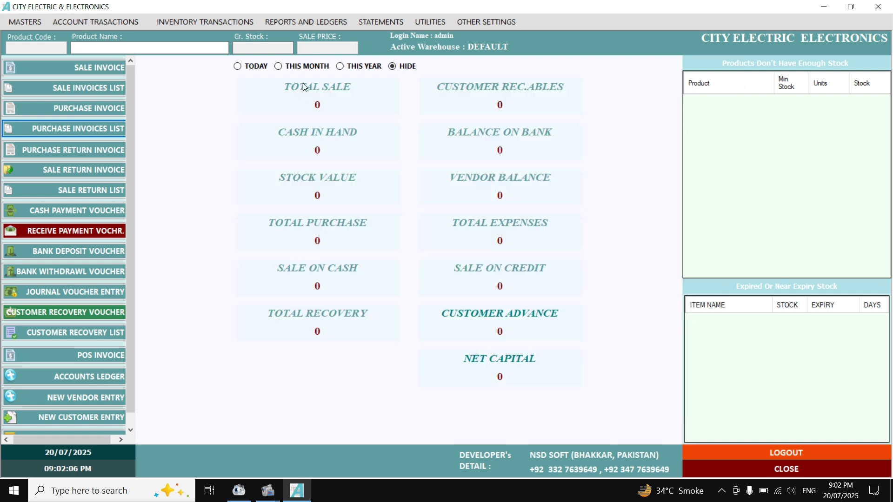
Switch the dashboard to TODAY, showing purchase 9,500 and vendor balance -6,500.
left_click(256, 66)
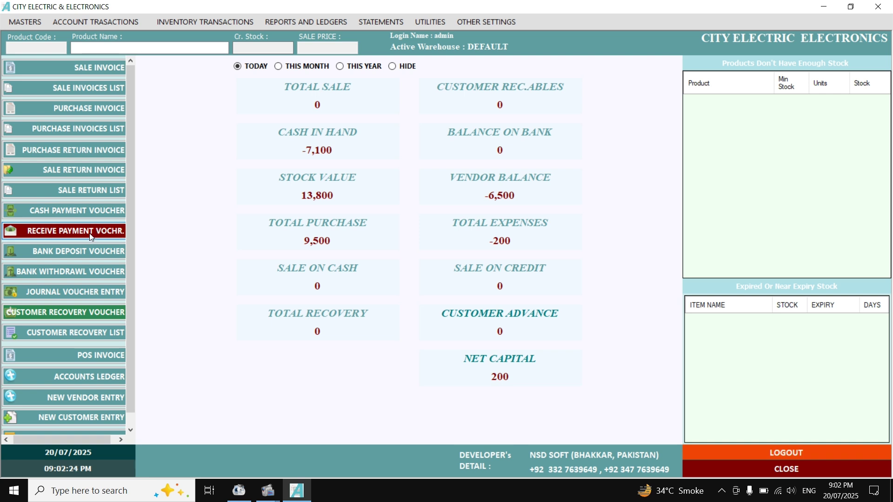
Save a cash payment voucher of 3000 to CITY ELECTRIC STORE.
left_click(72, 213)
type("Cash")
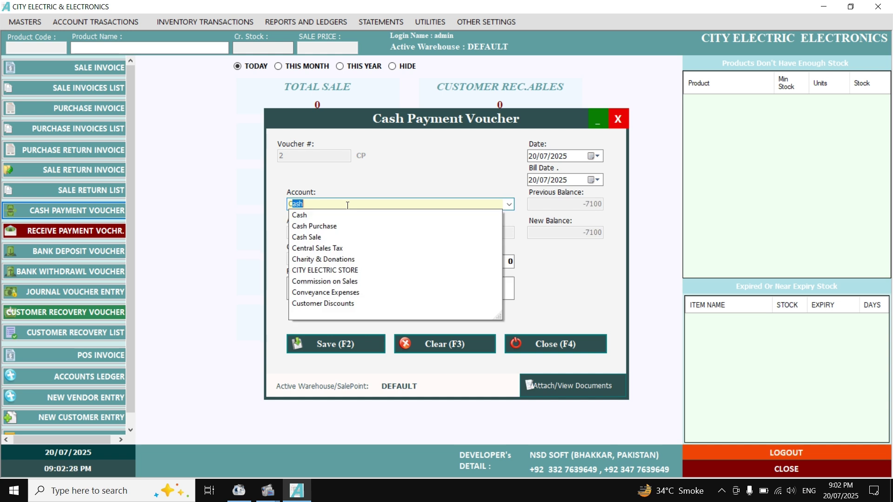
left_click(355, 274)
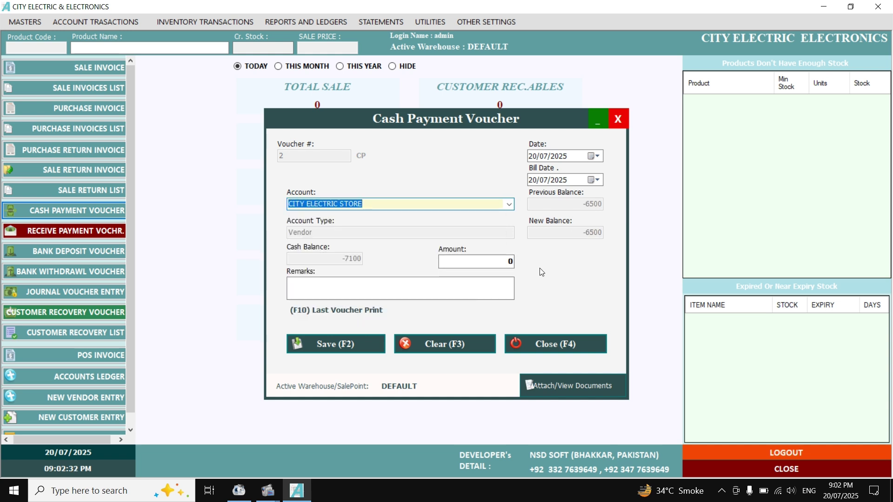
key("Return")
type("3000")
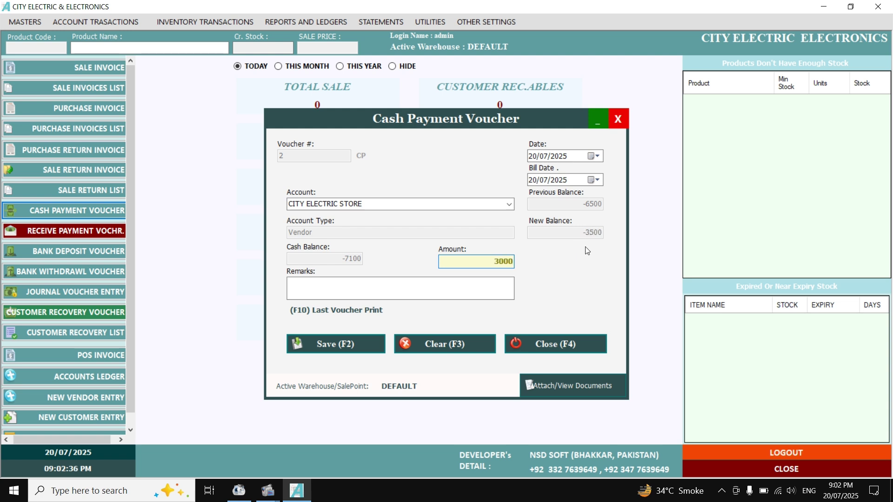
left_click(353, 343)
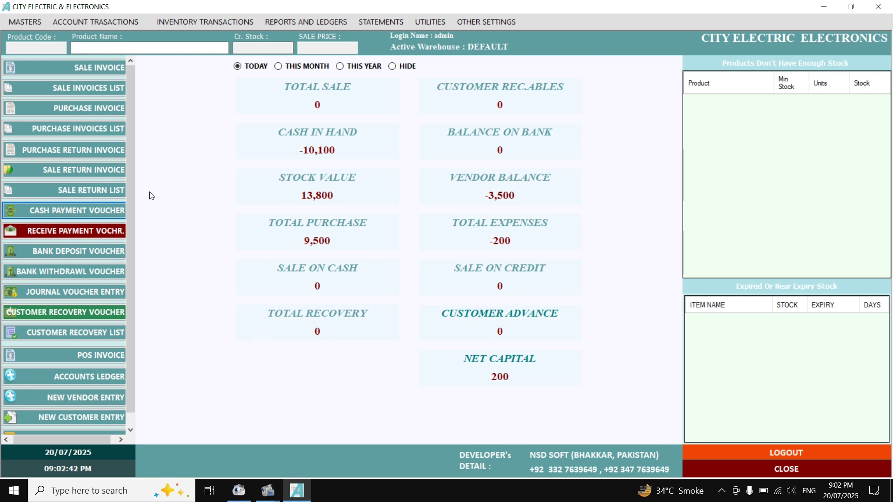
Open a new Cash Sale invoice and place the cursor in the ITEM NAME/UPC field.
left_click(107, 70)
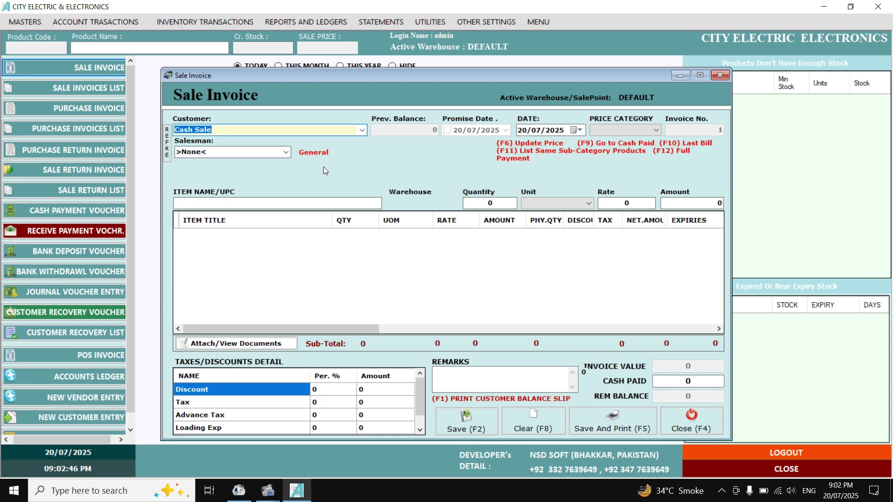
left_click(279, 203)
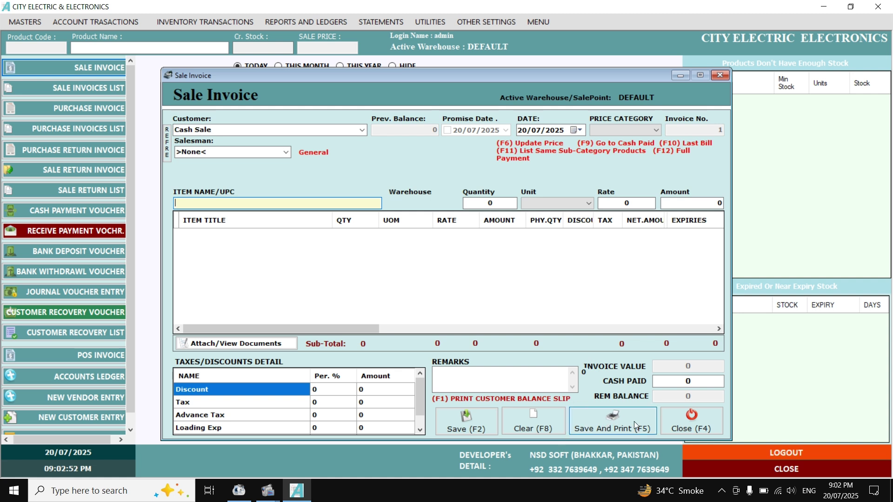
Close the empty sale invoice and start a new customer entry with the customer's name as title.
left_click(696, 411)
scroll(93, 377, "down", 1)
left_click(103, 398)
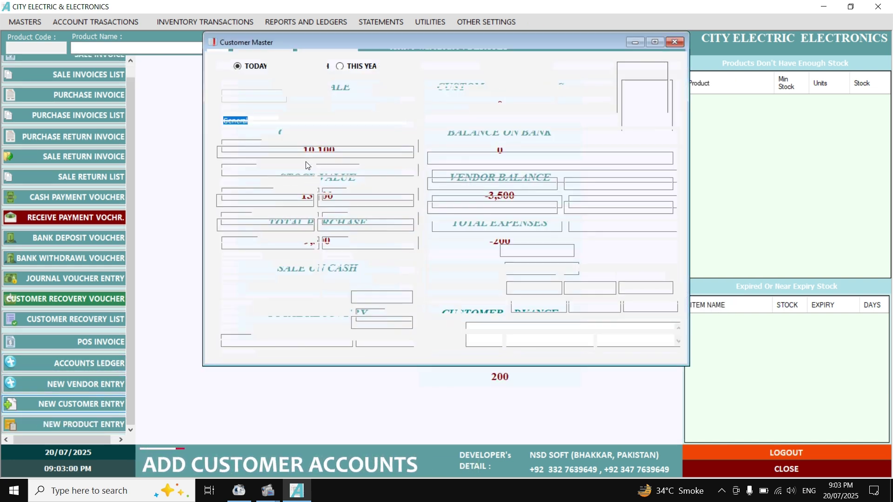
left_click(275, 129)
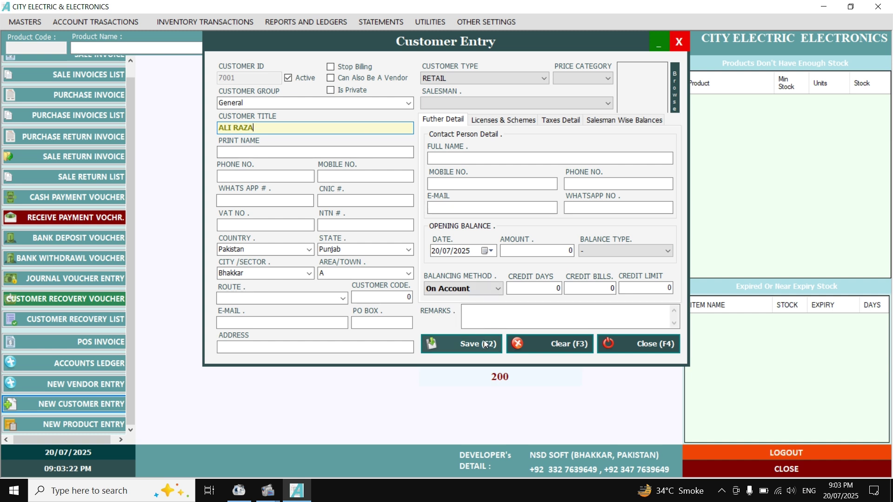
Set the zero opening balance type to Payable and save the new customer.
left_click(600, 251)
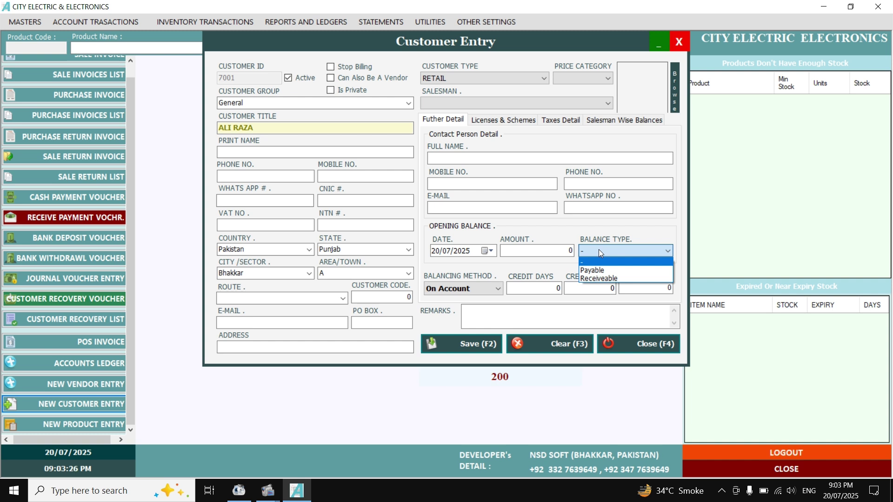
left_click(596, 279)
left_click(570, 251)
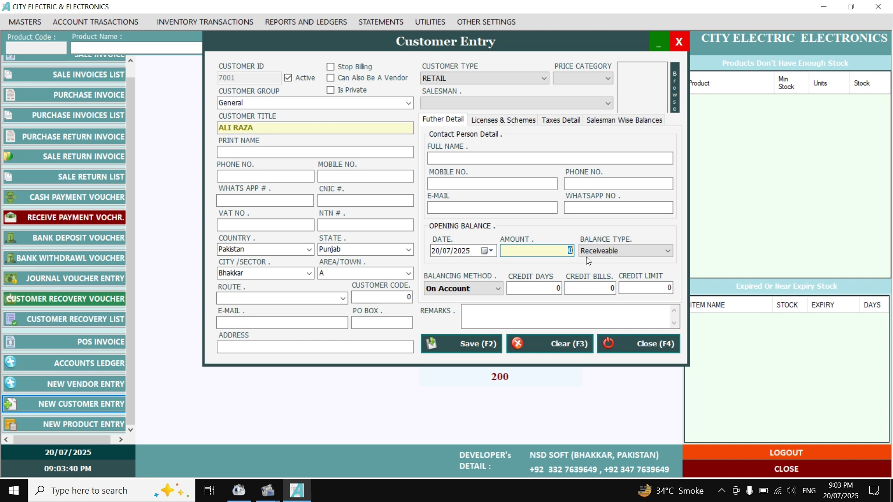
left_click(598, 252)
left_click(620, 272)
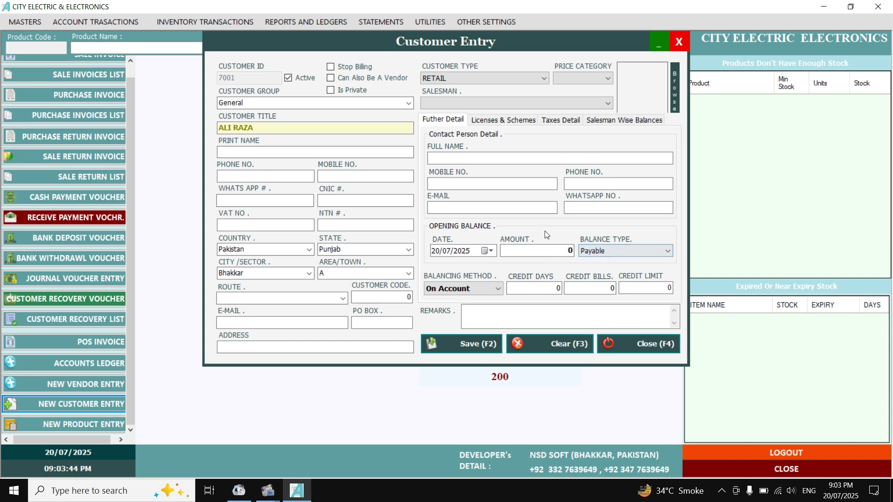
left_click(489, 343)
Open a new sale invoice and select the newly created customer.
left_click(638, 344)
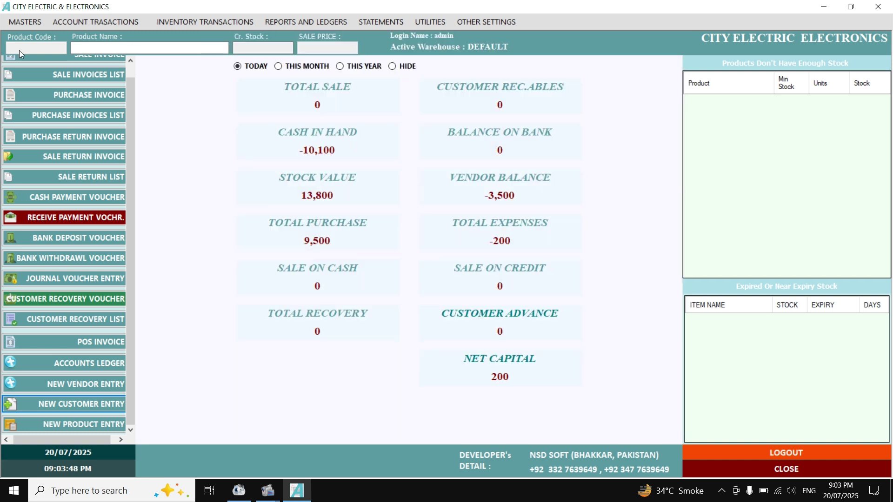
scroll(62, 91, "up", 1)
left_click(79, 65)
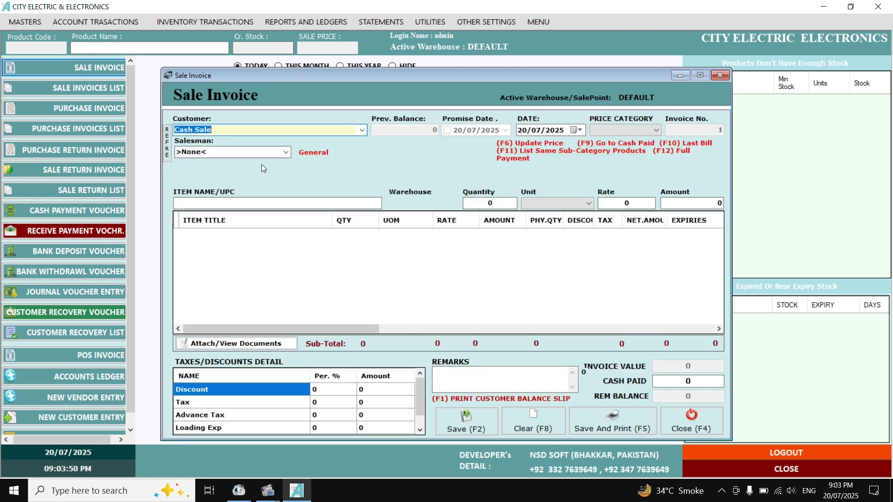
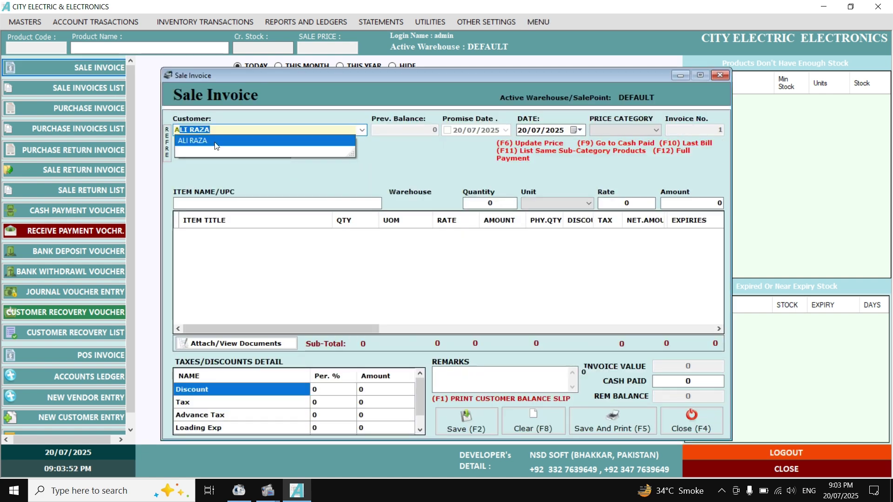
key("Return")
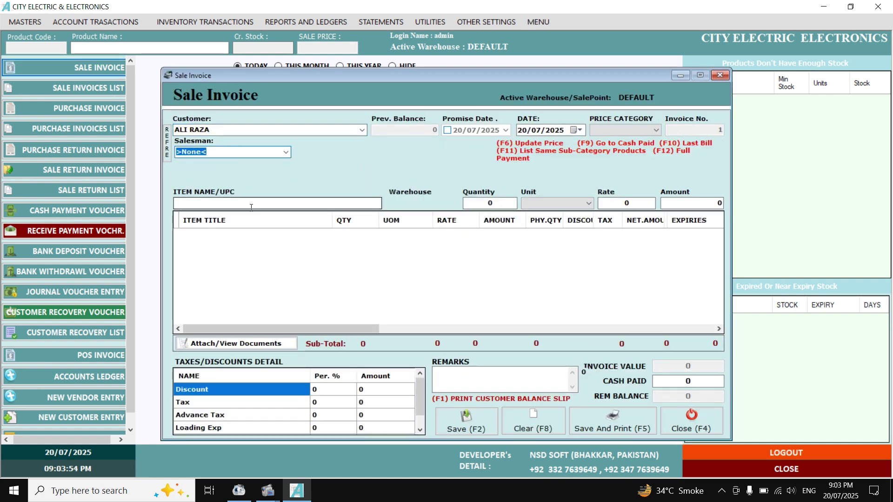
Add AXE DARK B/S 150ml with quantity 2 to the invoice.
left_click(248, 203)
type("A")
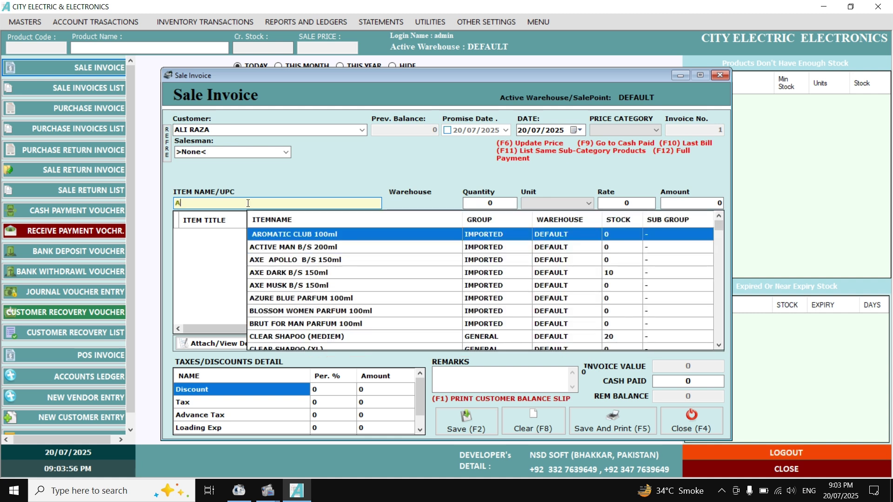
key("Down")
key("Down")
key("Down")
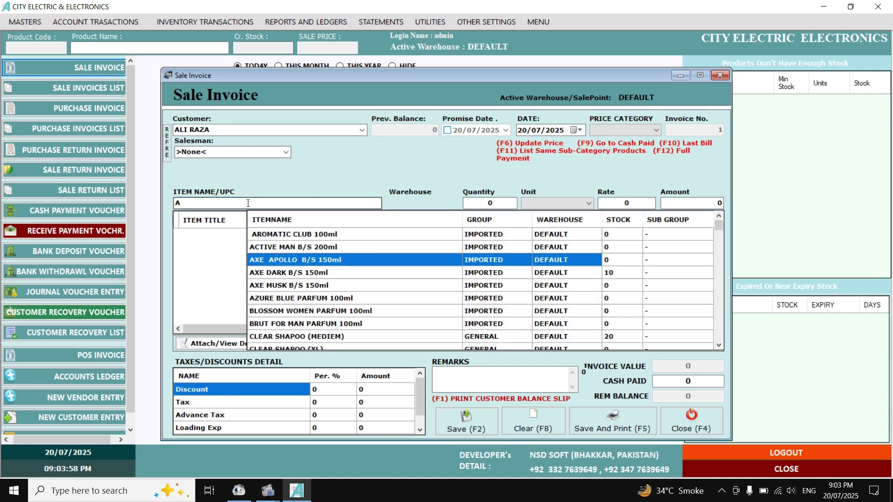
key("Return")
type("2")
key("Return")
key("Return")
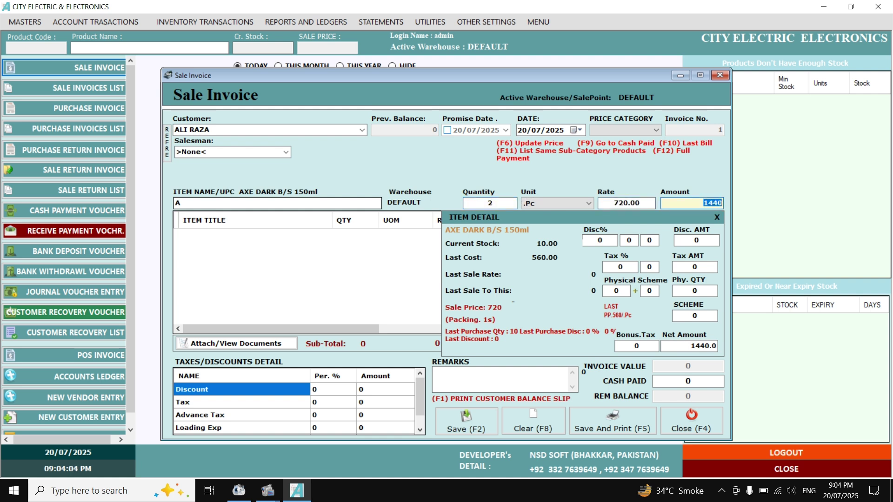
key("Return")
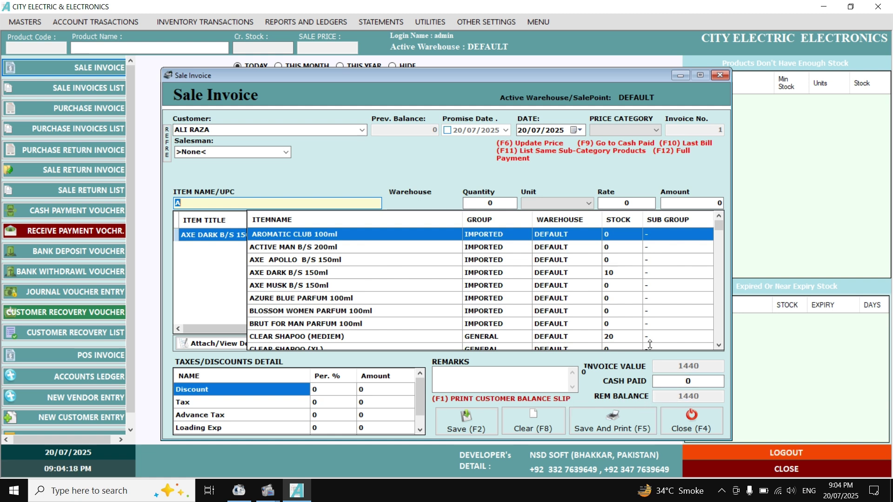
Apply a 100 discount, record 1000 cash paid, then save and close the invoice.
left_click(328, 391)
left_click(369, 390)
type("100")
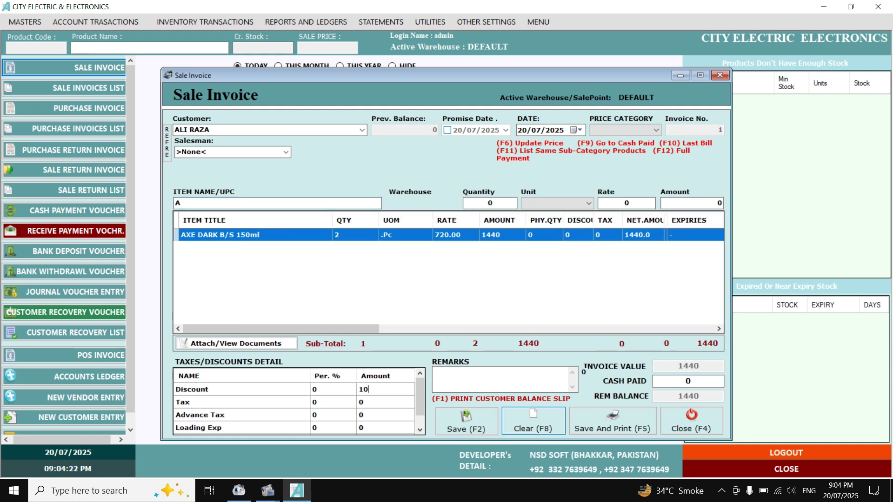
key("Return")
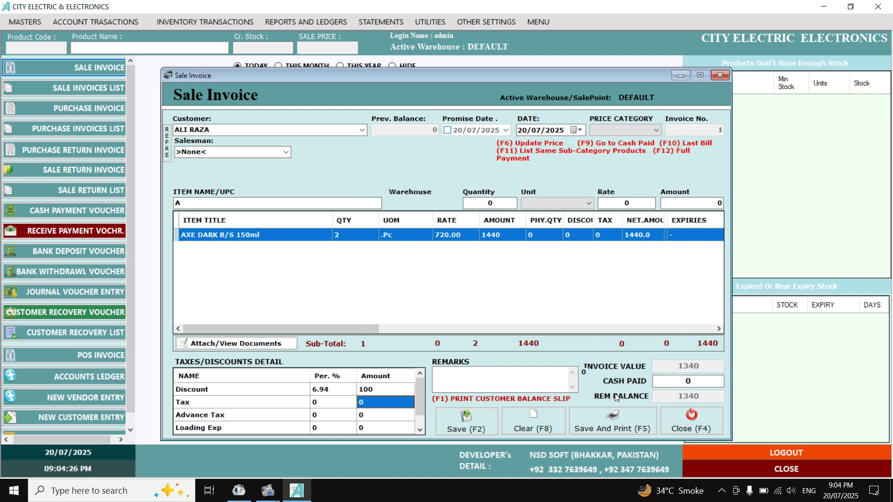
left_click(699, 385)
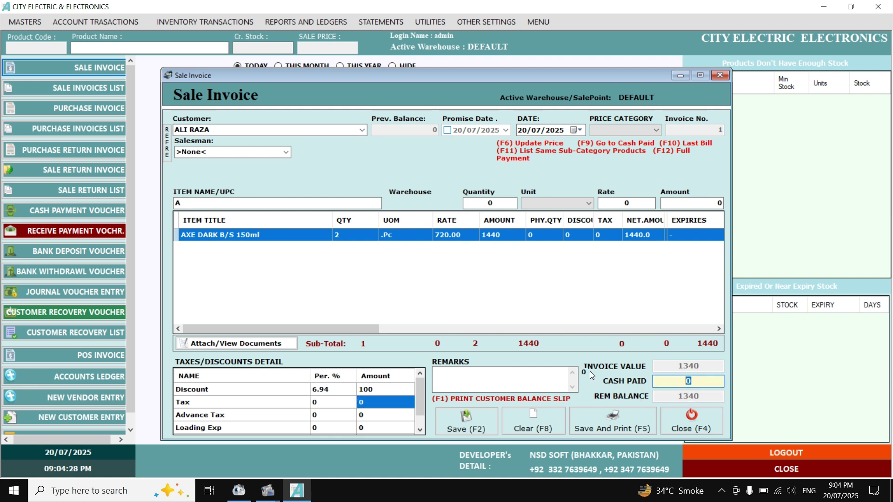
type("500")
key("BackSpace")
key("BackSpace")
key("BackSpace")
type("1000")
left_click(466, 418)
left_click(672, 415)
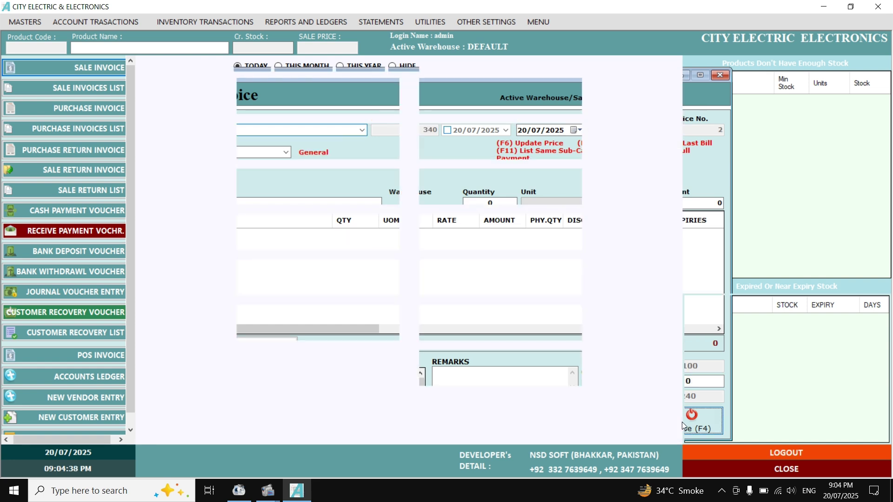
left_click(91, 88)
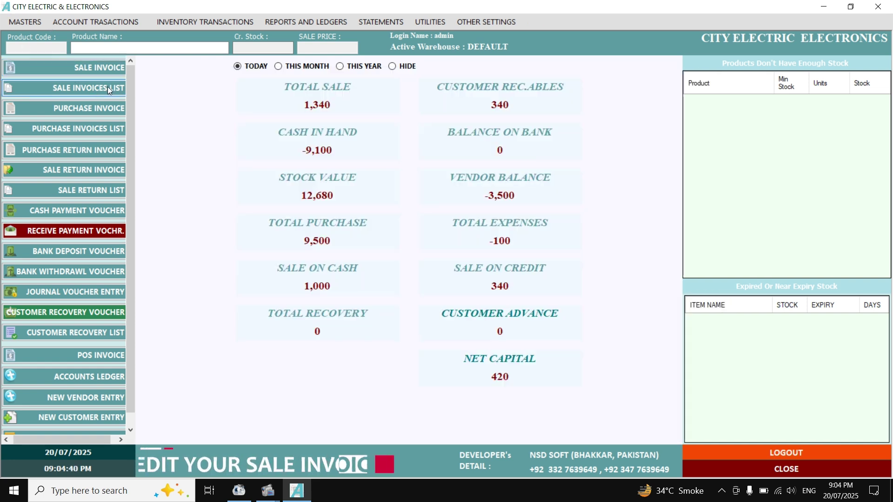
left_click(621, 175)
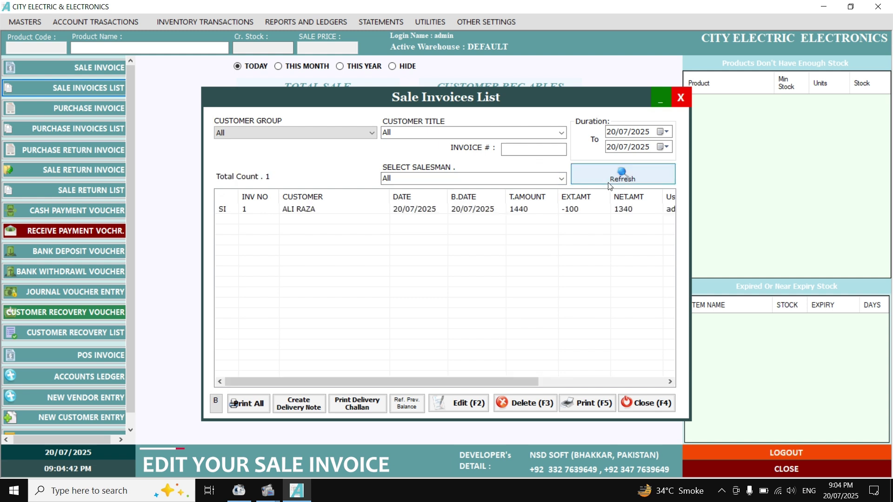
left_click(623, 210)
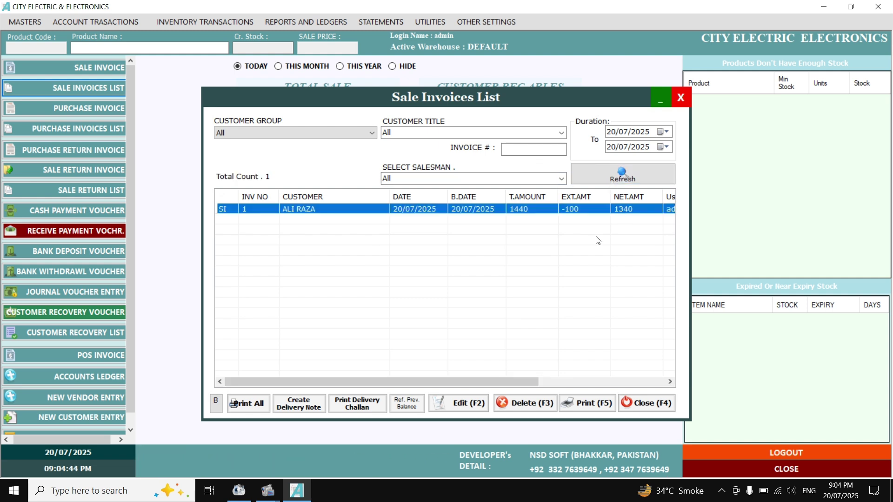
left_click(650, 405)
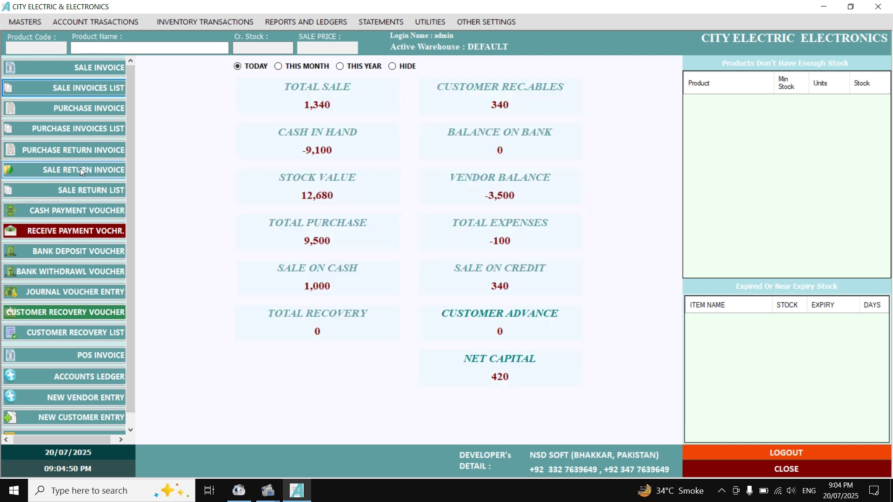
left_click(58, 237)
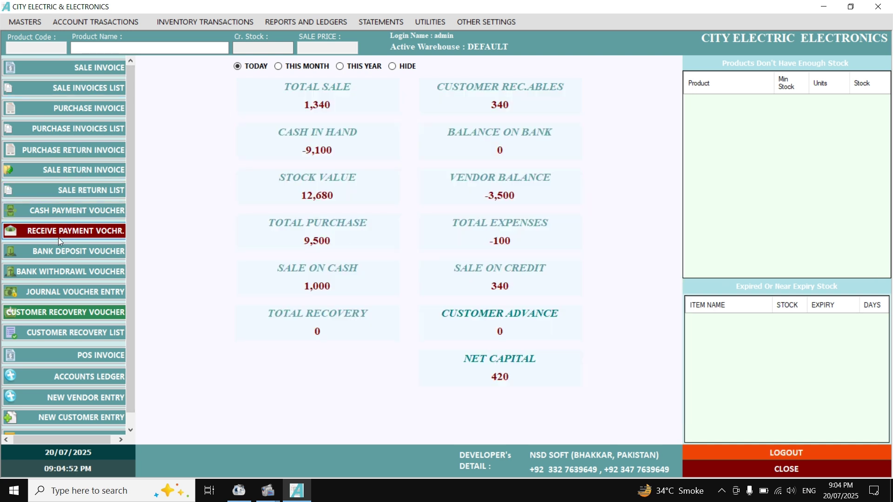
Choose the new customer as the paying account and enter 340 as the receipt amount.
left_click(416, 204)
type("S")
key("BackSpace")
key("BackSpace")
type("Advance Tax Paid")
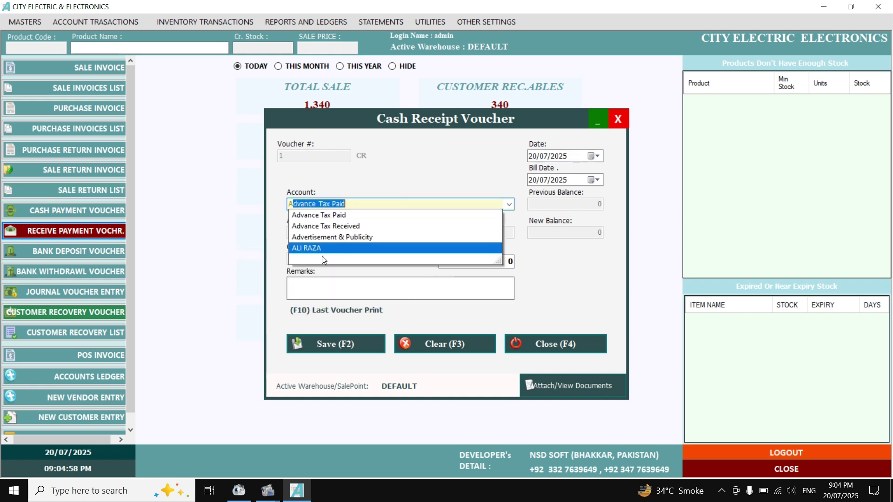
left_click(319, 247)
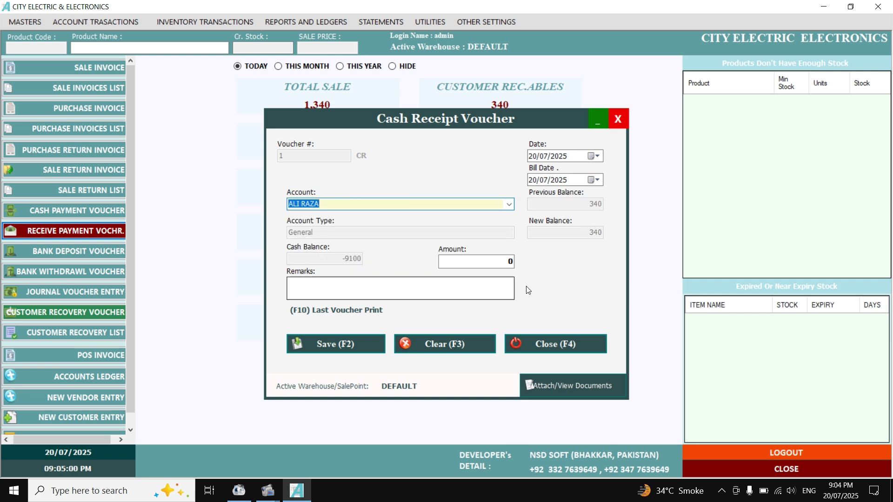
key("Return")
type("340")
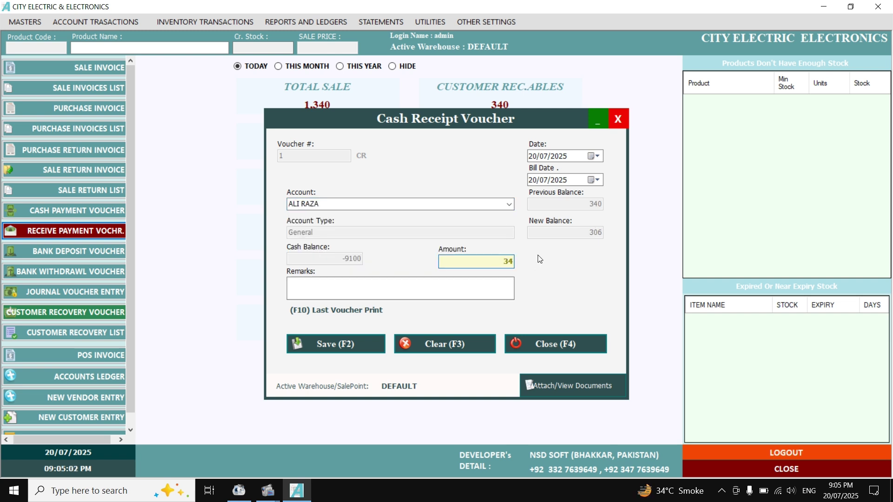